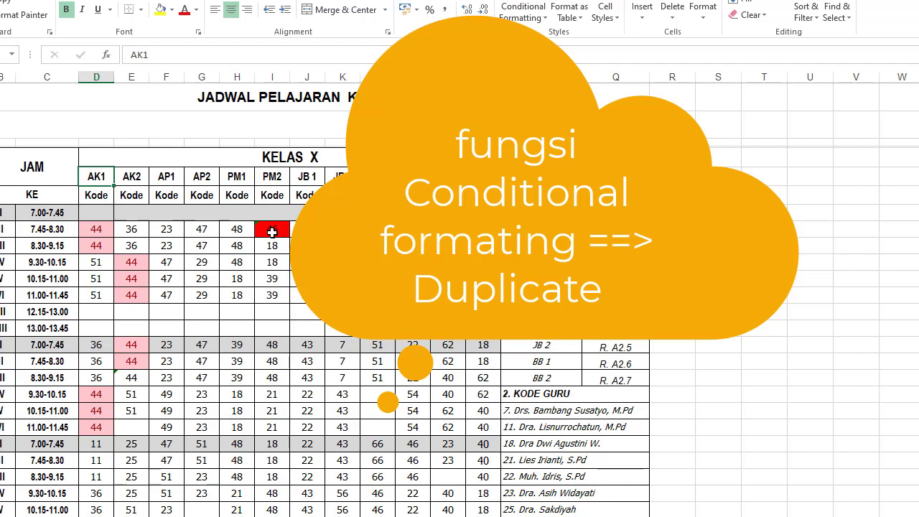
# Step: Select the class codes in the first 7.45-8.30 row and view the Duplicate Values option among the highlight rules
pyautogui.click(272, 232)
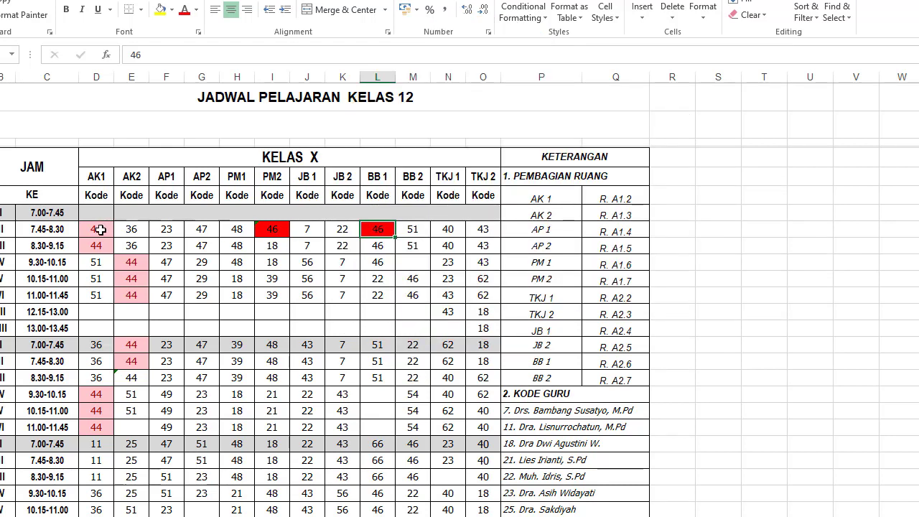
pyautogui.moveTo(98, 230); pyautogui.dragTo(476, 229)
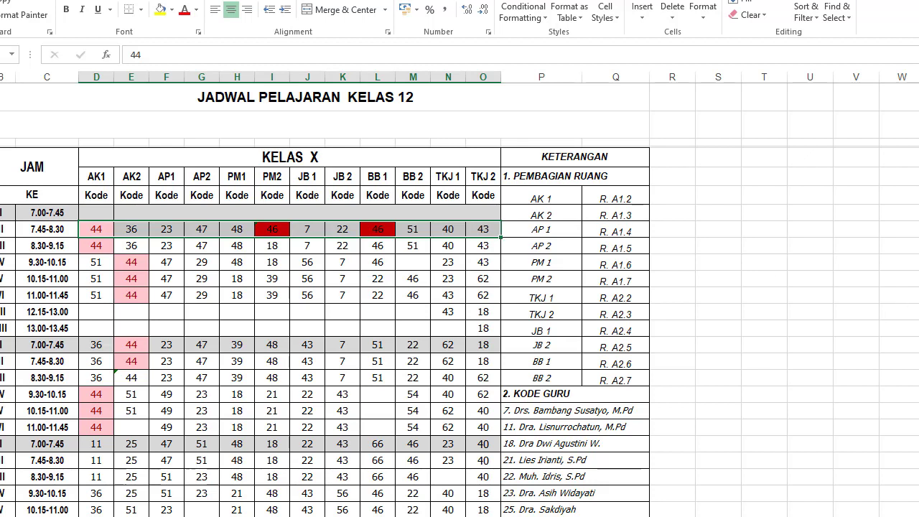
pyautogui.scroll(-1, 459, 299)
pyautogui.scroll(1, 865, 178)
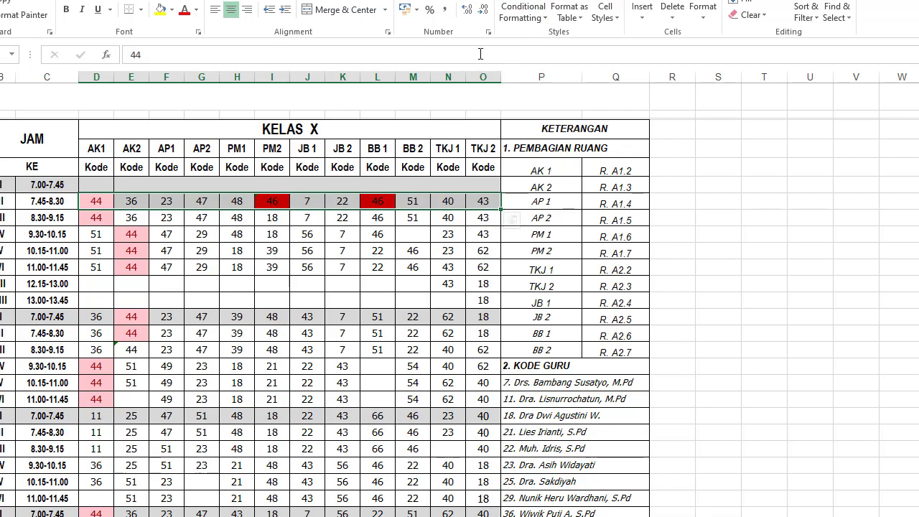
pyautogui.click(544, 20)
pyautogui.moveTo(550, 41)
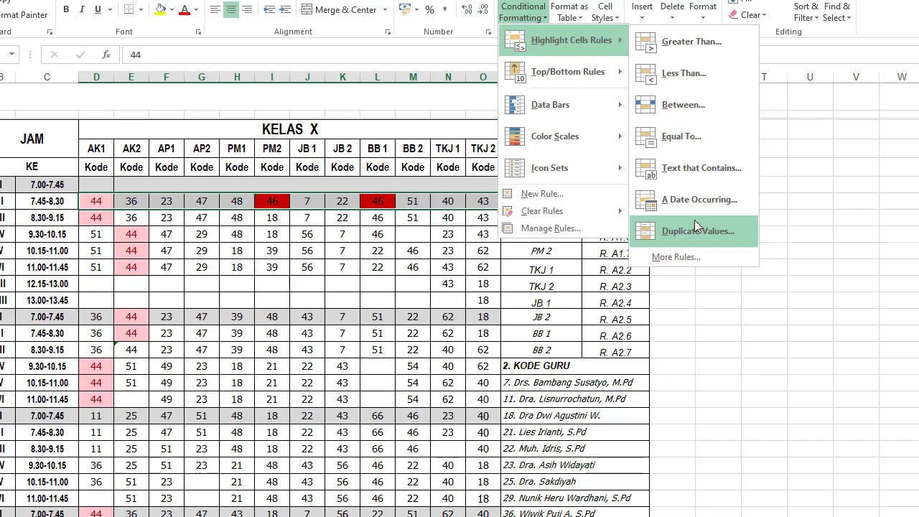
pyautogui.click(385, 224)
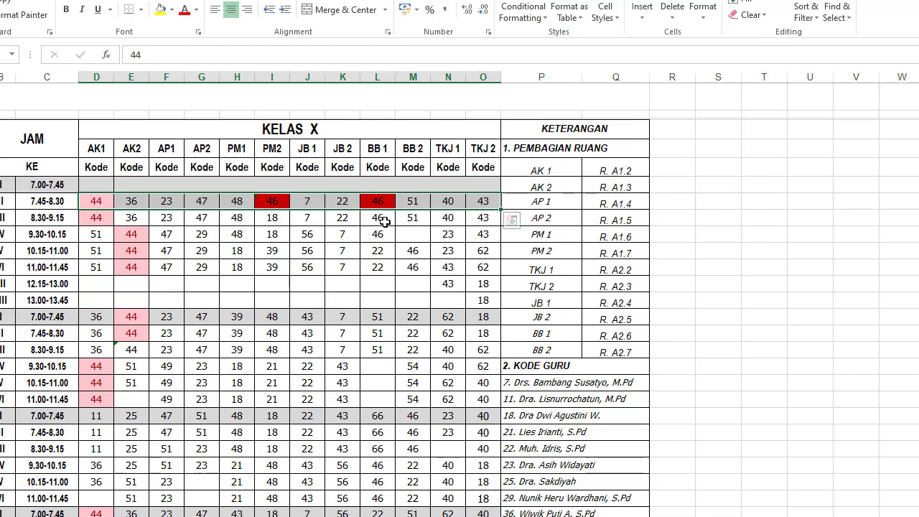
# Step: Replace the PM2 code in the first 7.45-8.30 row with 12, entered as text
pyautogui.click(274, 205)
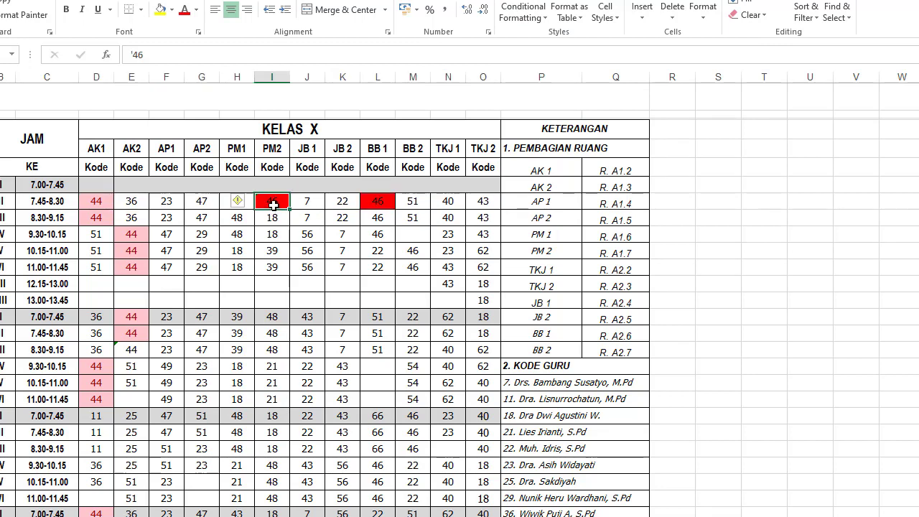
pyautogui.press('Delete')
pyautogui.write("'")
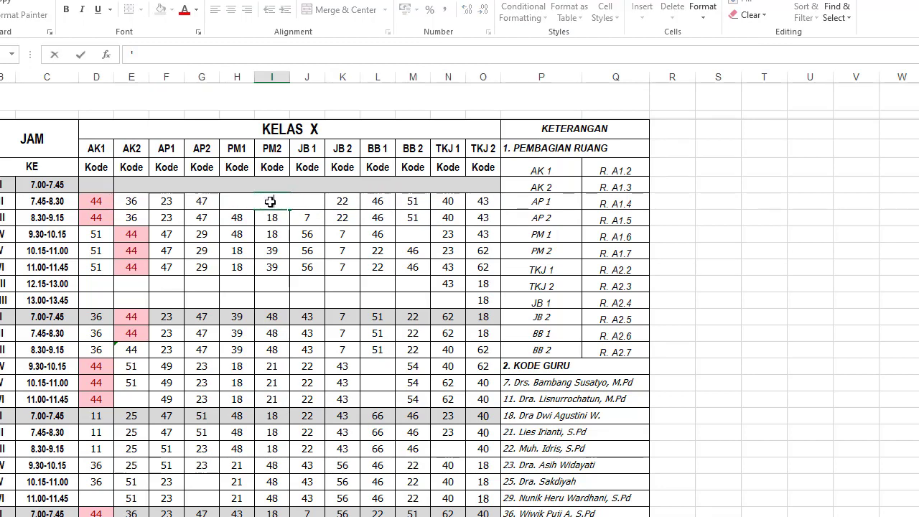
pyautogui.write('62')
pyautogui.press('Return')
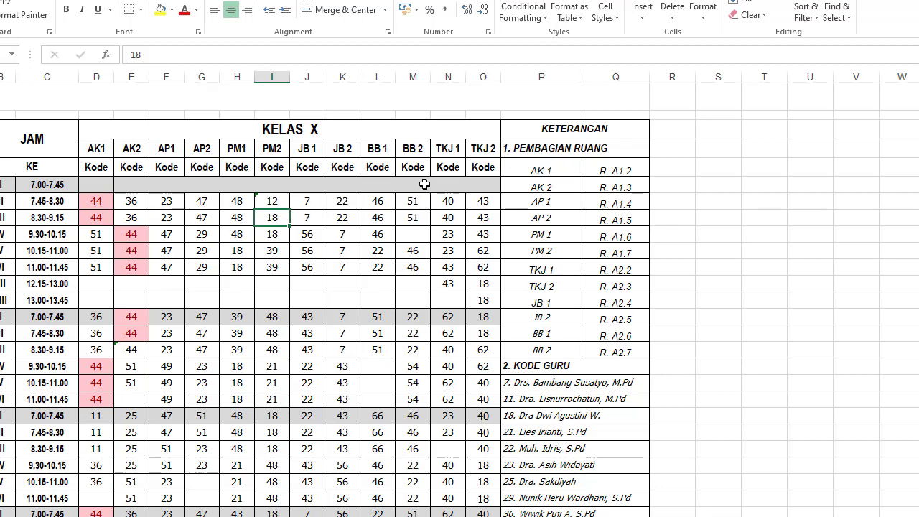
# Step: Set the TKJ 2 code in the first 7.45-8.30 row to 44, entered as text, to test the duplicate highlighting
pyautogui.click(484, 203)
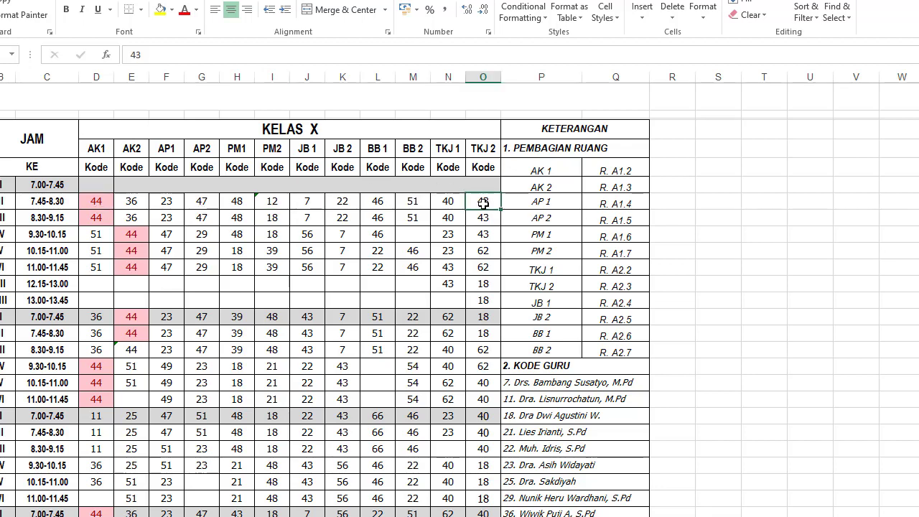
pyautogui.write("'")
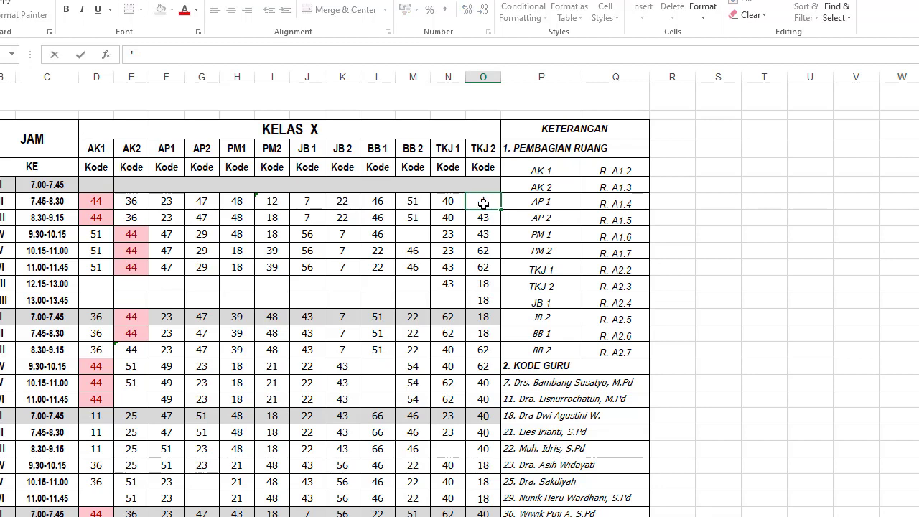
pyautogui.write('44')
pyautogui.press('Return')
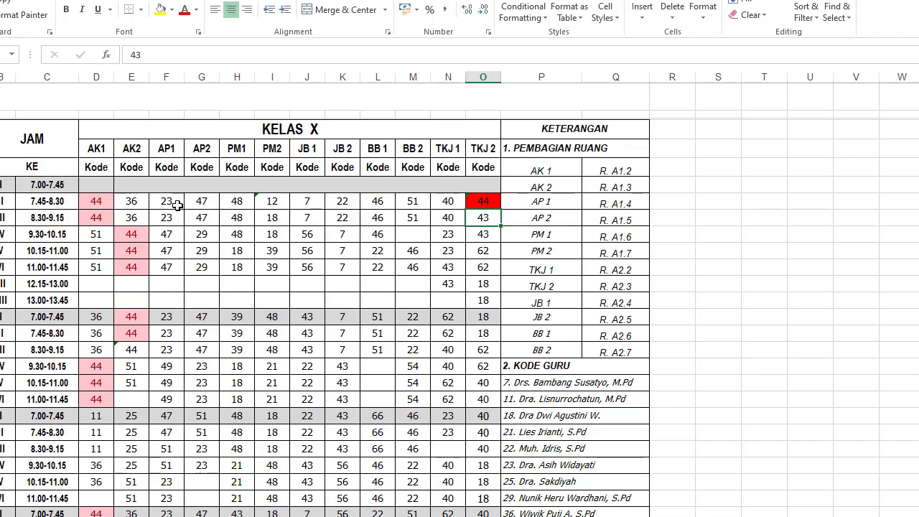
pyautogui.click(490, 201)
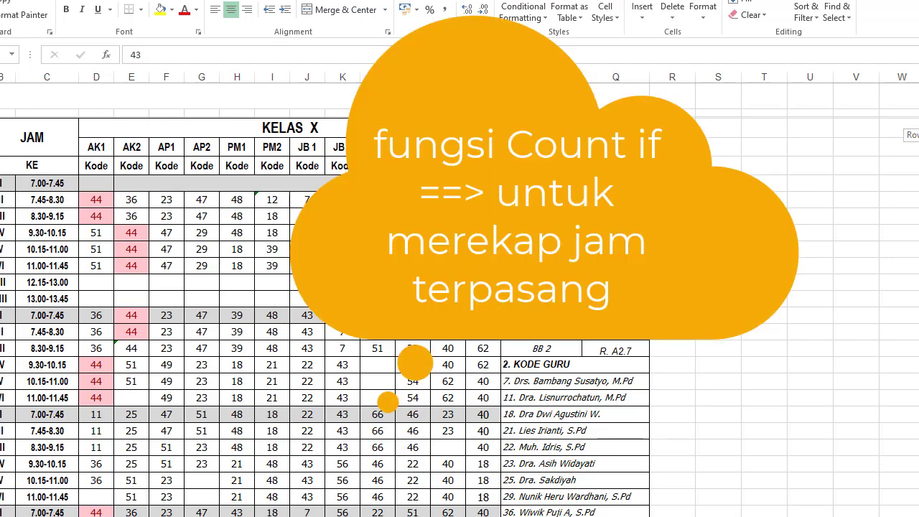
# Step: Examine the table below the timetable that counts scheduled hours per teacher and class, selecting the row for teacher code 7
pyautogui.scroll(-6, 460, 300)
pyautogui.scroll(-4, 460, 300)
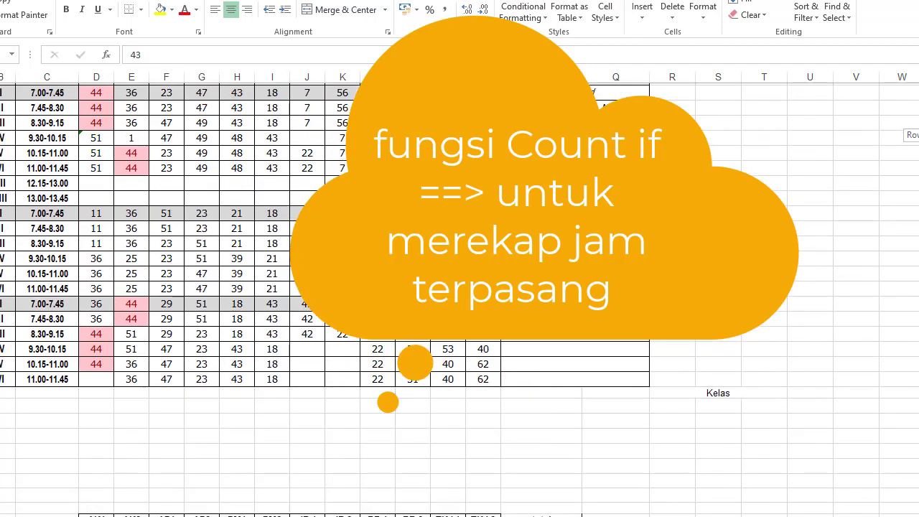
pyautogui.scroll(-3, 460, 287)
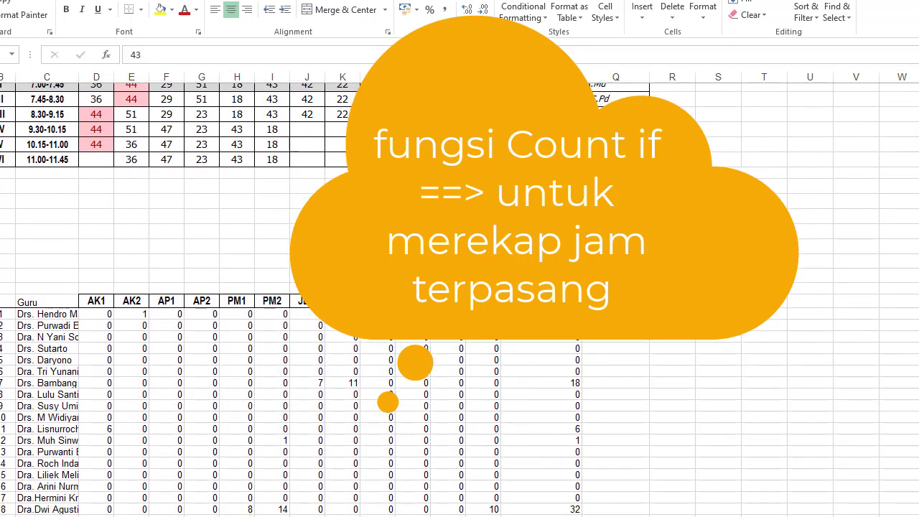
pyautogui.scroll(1, 287, 301)
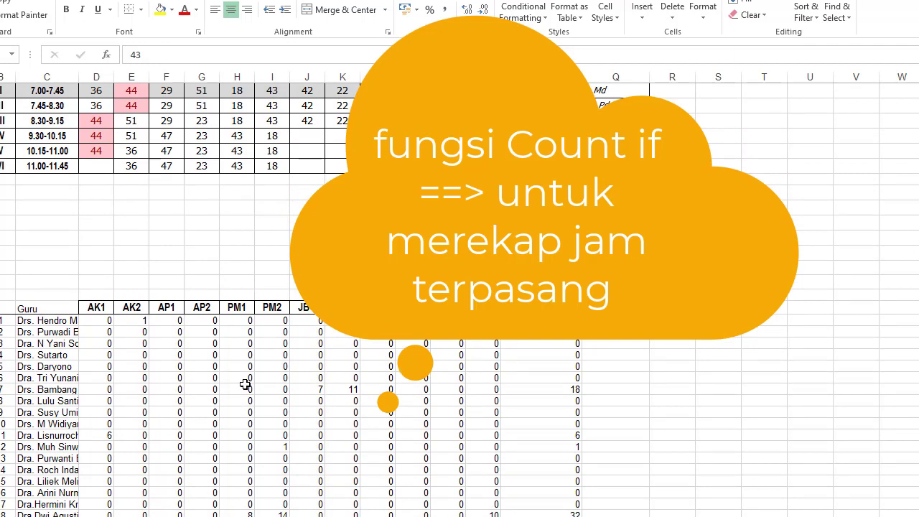
pyautogui.click(0, 389)
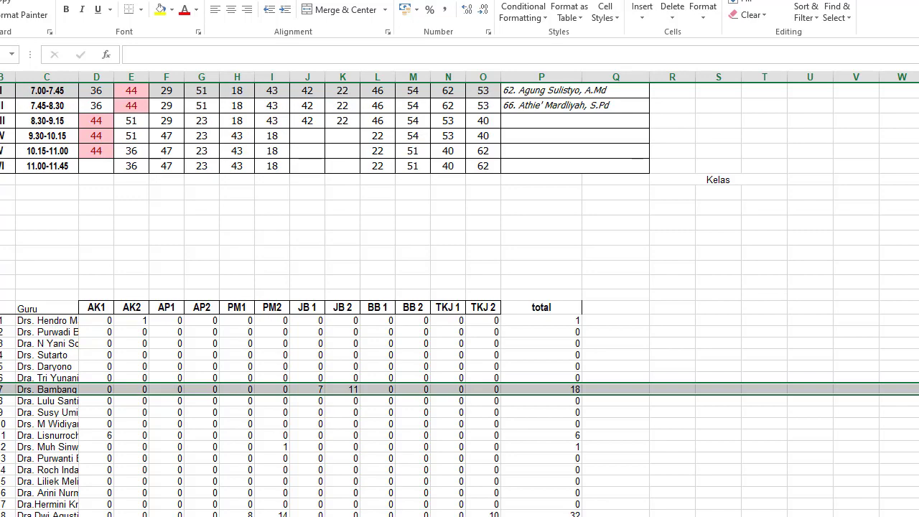
# Step: Set the teacher code used for highlighting to 7 and review the matching lessons throughout the timetable
pyautogui.scroll(7, 460, 287)
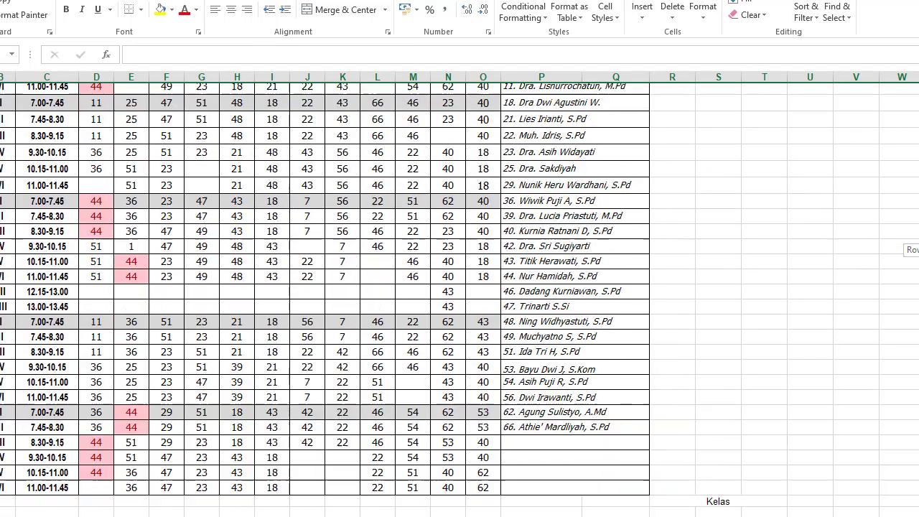
pyautogui.scroll(6, 459, 288)
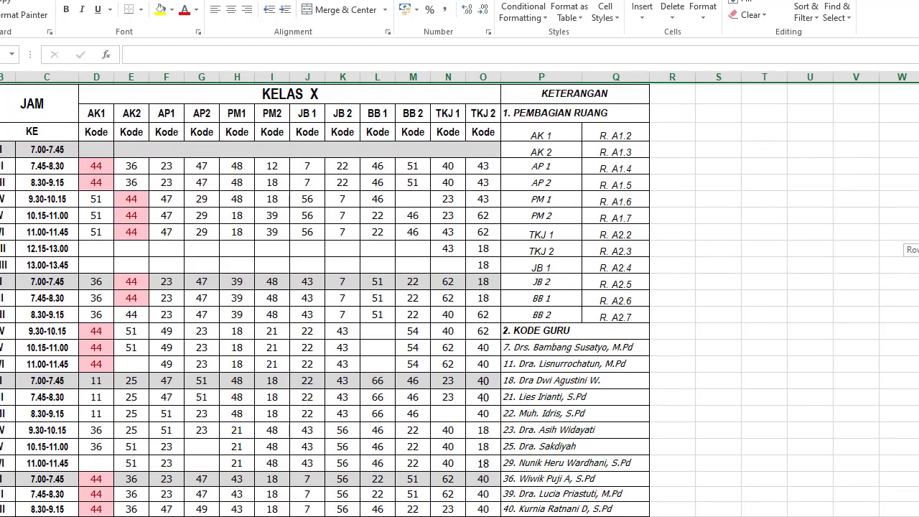
pyautogui.scroll(2, 460, 287)
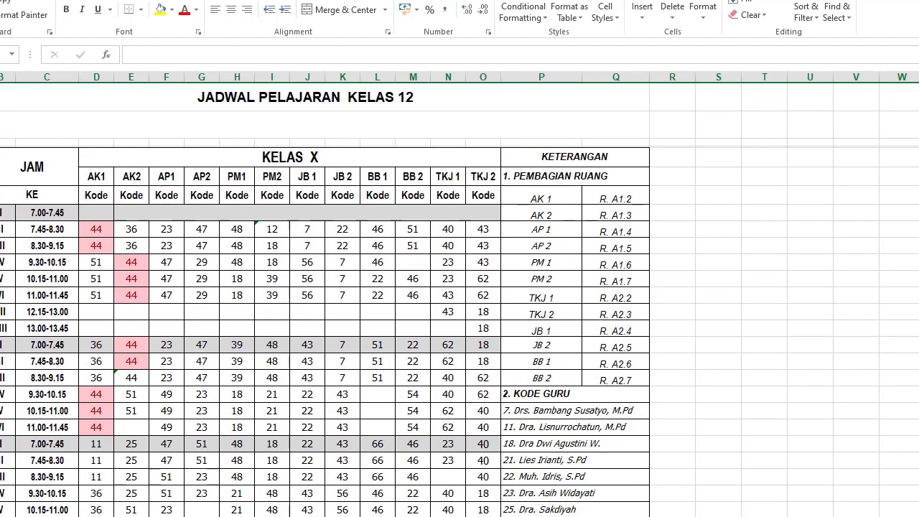
pyautogui.press('Down')
pyautogui.write('7')
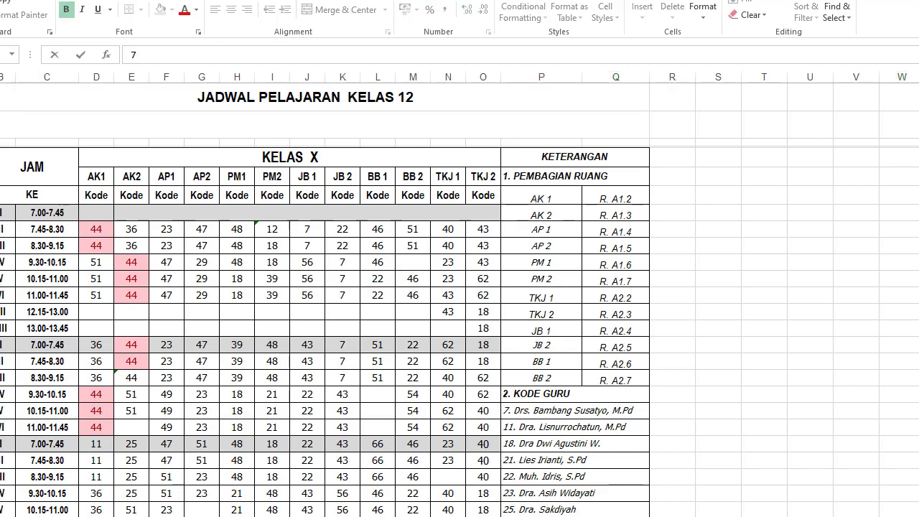
pyautogui.press('Return')
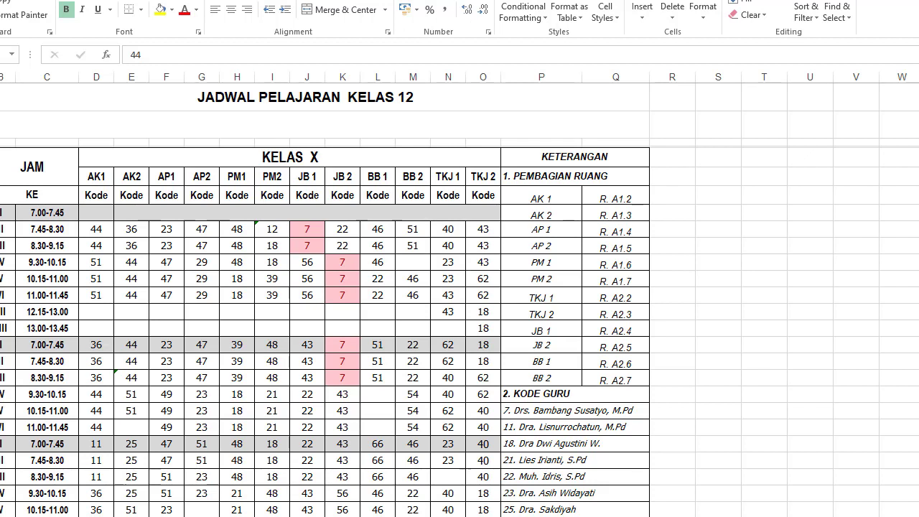
pyautogui.scroll(-8, 460, 297)
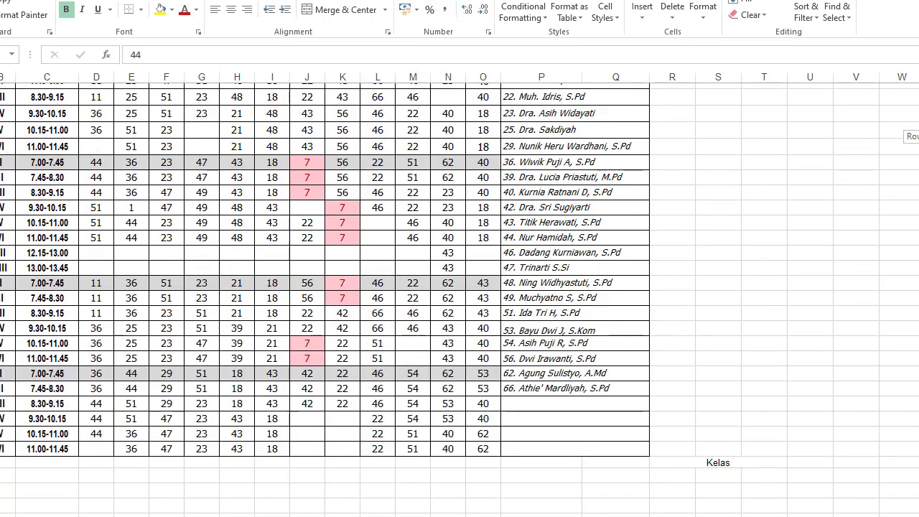
pyautogui.scroll(8, 460, 297)
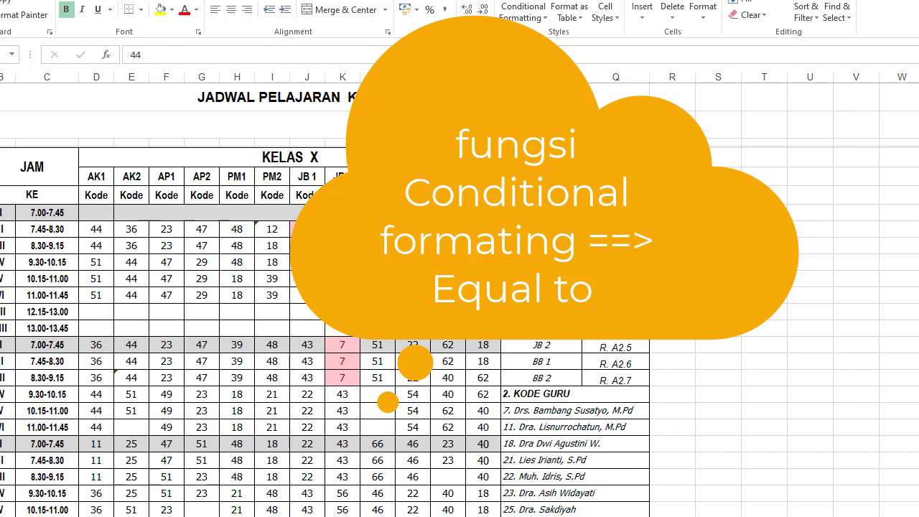
pyautogui.click(307, 229)
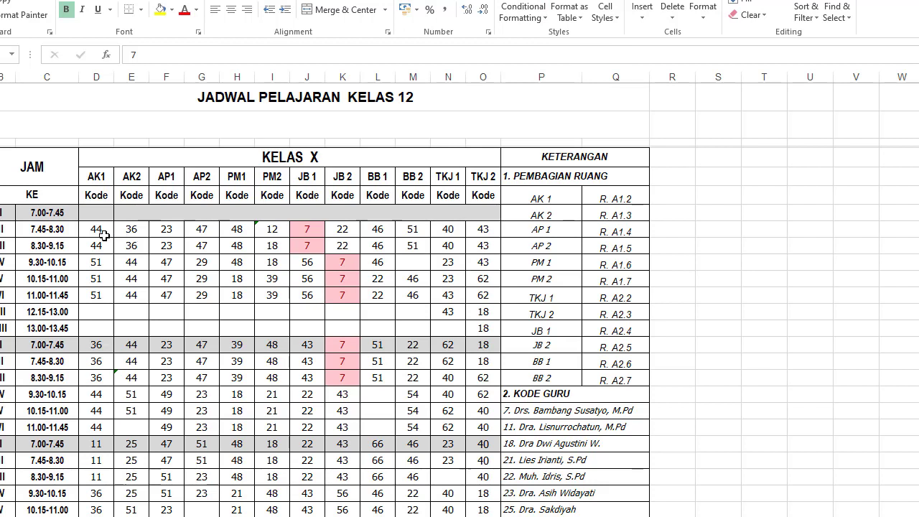
# Step: Start an Equal To highlight rule for the timetable codes in columns D to O from the first 7.45-8.30 row downward
pyautogui.moveTo(104, 235)
pyautogui.mouseDown()
pyautogui.moveTo(205, 295)
pyautogui.moveTo(446, 324)
pyautogui.moveTo(482, 363)
pyautogui.moveTo(477, 507)
pyautogui.mouseUp()
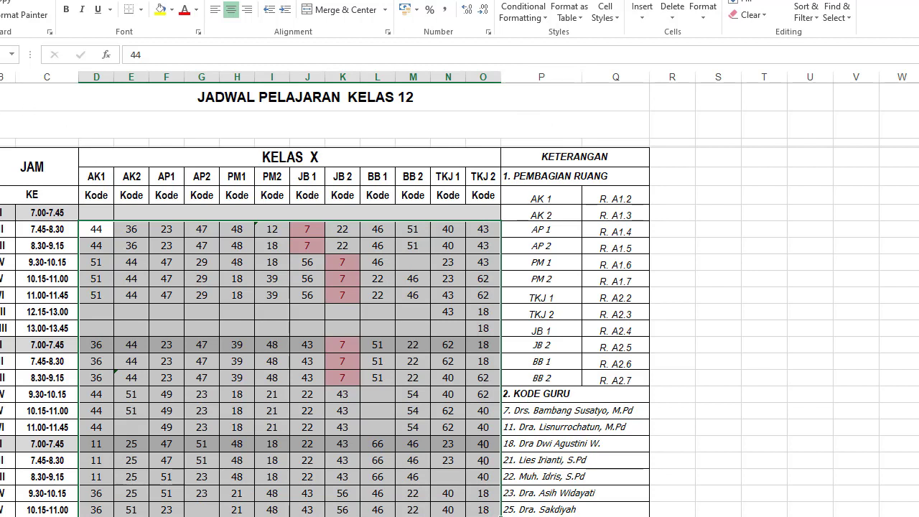
pyautogui.click(544, 22)
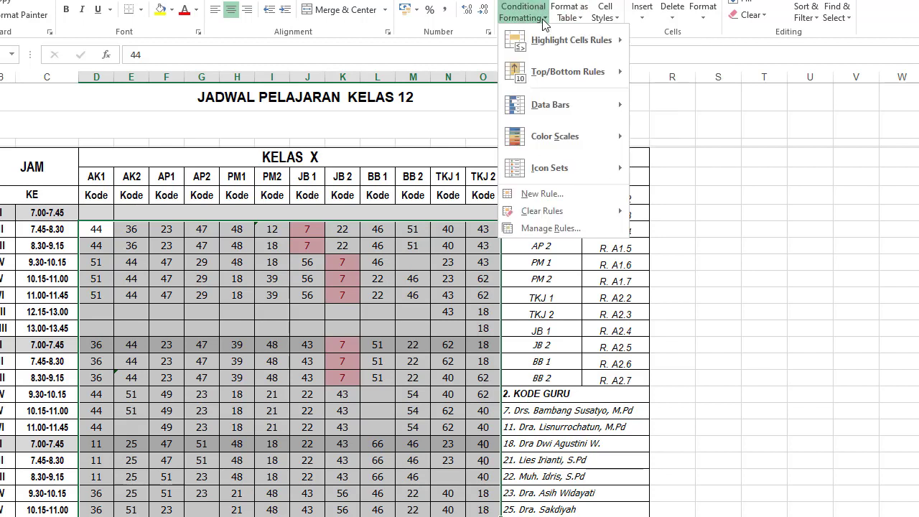
pyautogui.moveTo(554, 37)
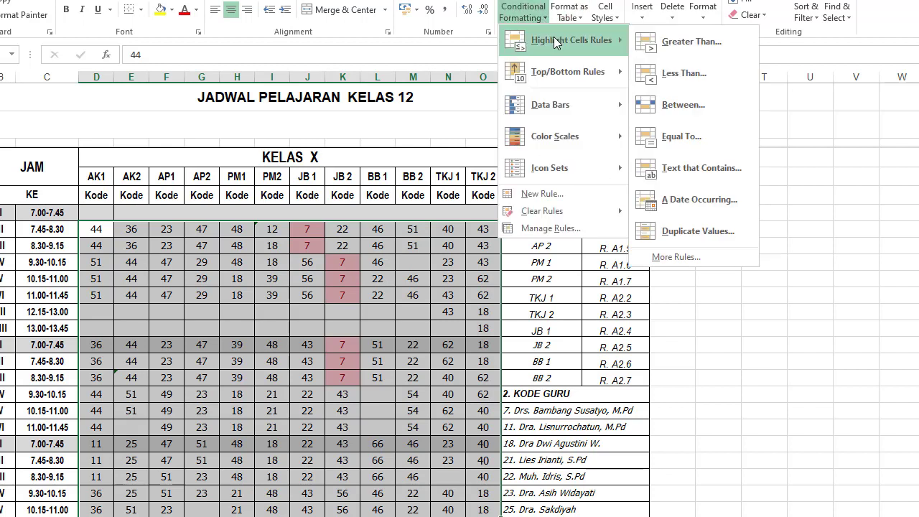
pyautogui.click(704, 133)
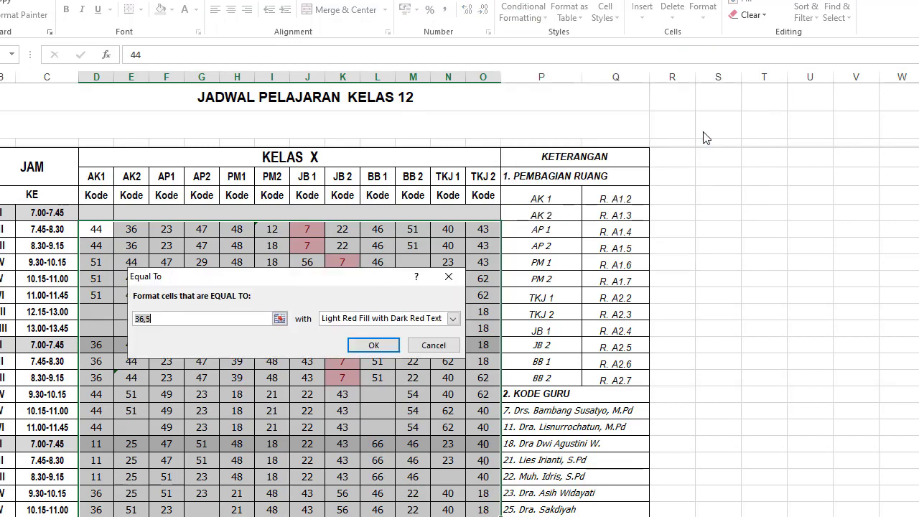
# Step: Make the Equal To rule compare with an absolute reference to the teacher-code cell and apply Light Red Fill with Dark Red Text
pyautogui.click(178, 319)
pyautogui.click(165, 320)
pyautogui.click(276, 319)
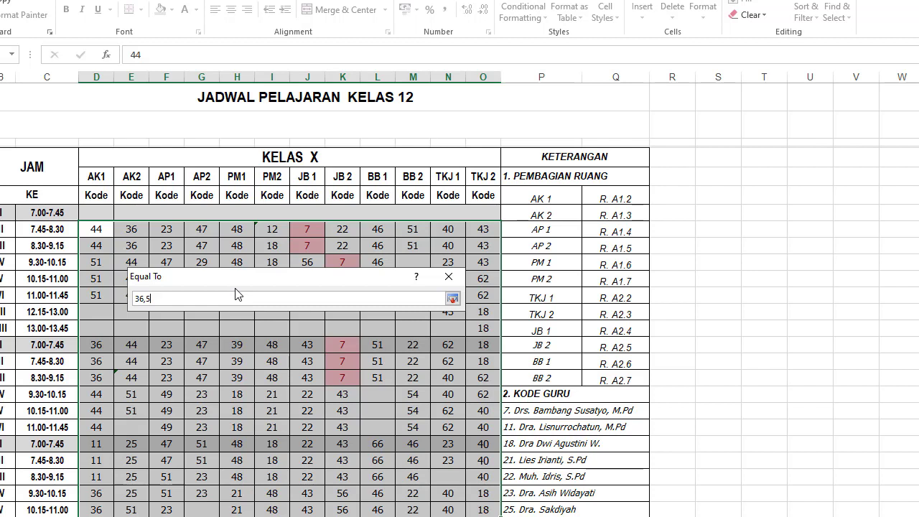
pyautogui.press('BackSpace')
pyautogui.press('BackSpace')
pyautogui.press('BackSpace')
pyautogui.press('BackSpace')
pyautogui.write('a')
pyautogui.write('a')
pyautogui.write('$1')
pyautogui.press('Return')
pyautogui.click(390, 347)
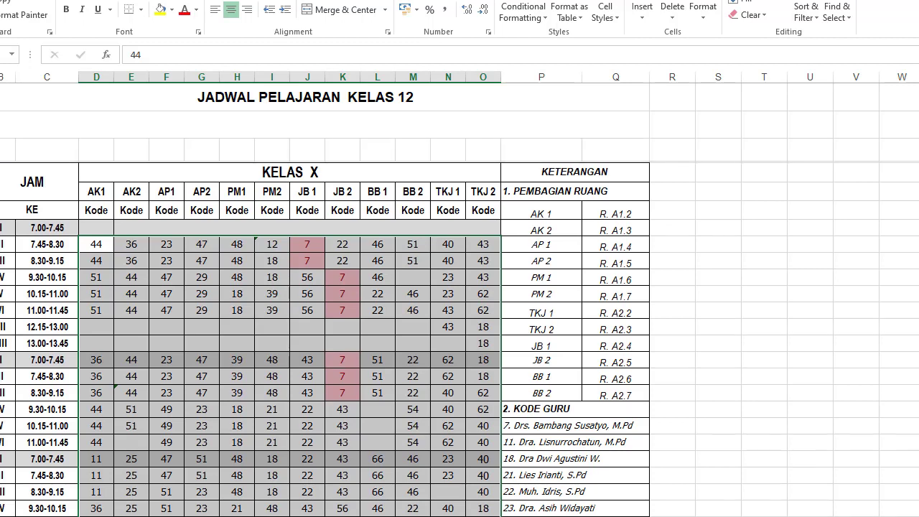
# Step: Set the teacher code used for highlighting to 36
pyautogui.click(142, 148)
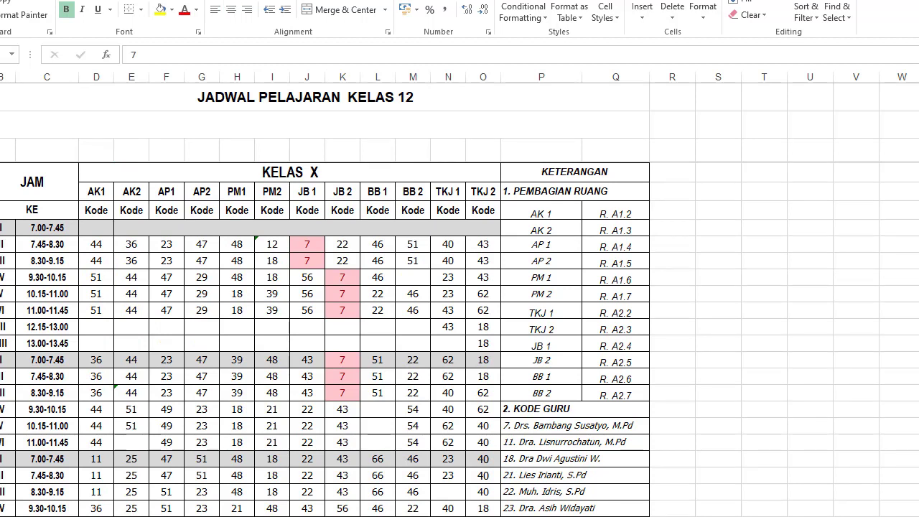
pyautogui.write('3')
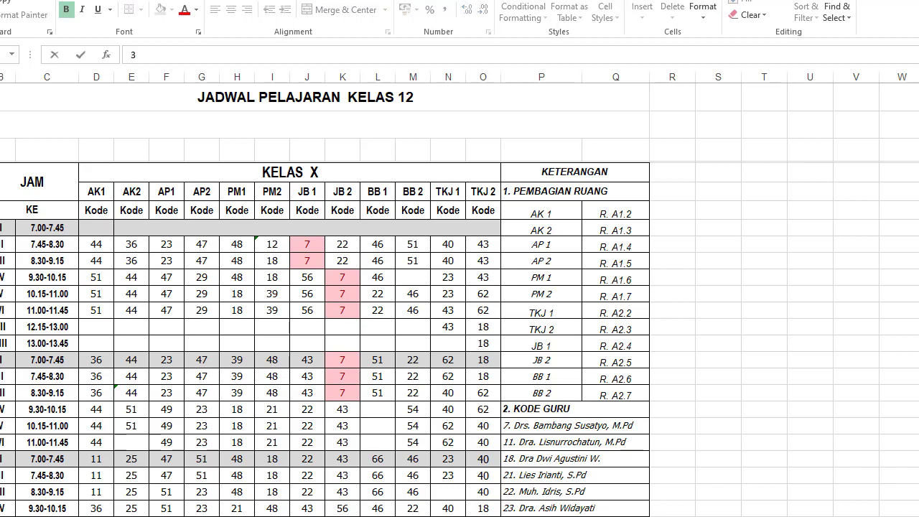
pyautogui.write('6')
pyautogui.press('Return')
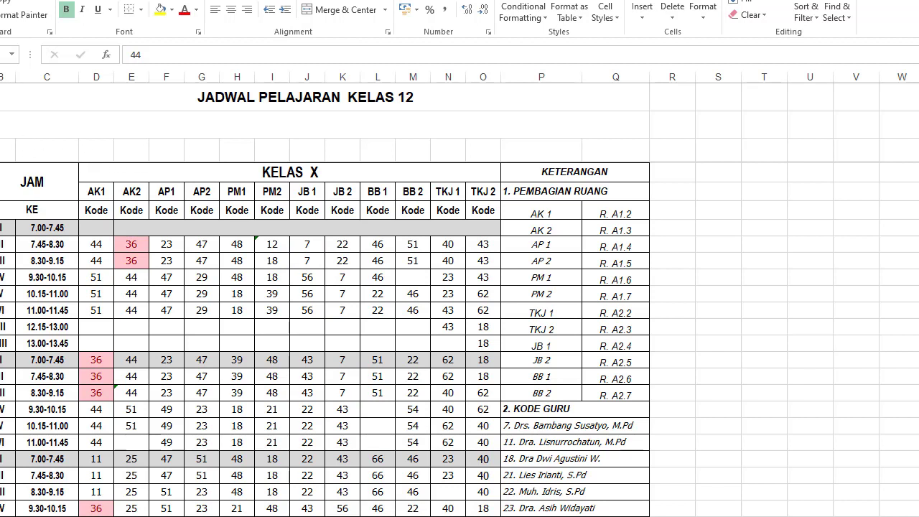
# Step: Set the teacher code used for highlighting to 44
pyautogui.press('Up')
pyautogui.write('44')
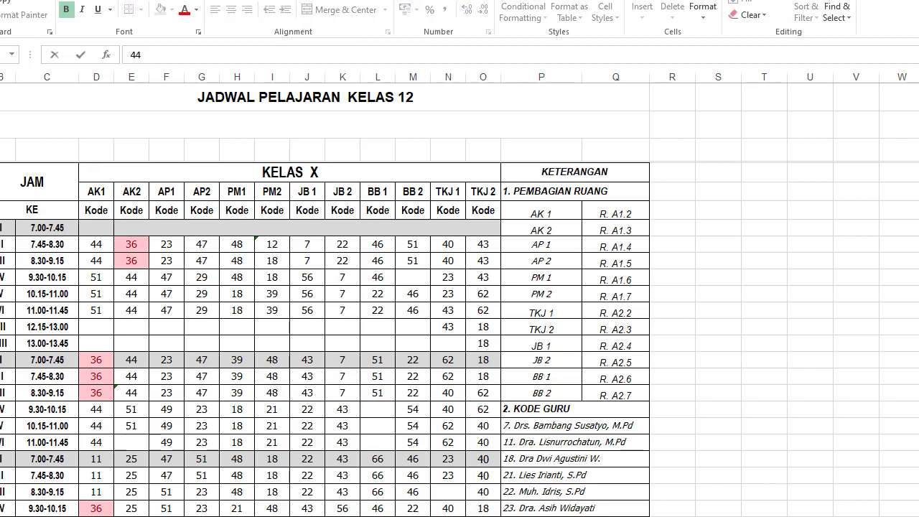
pyautogui.press('Return')
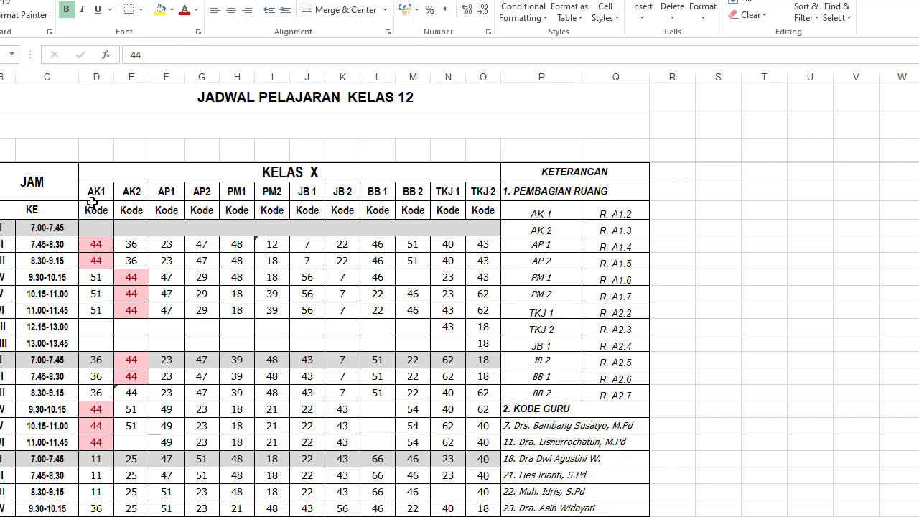
# Step: Examine the COUNTIF formulas for class AK1 in the teacher recap table and review the timetable codes above it
pyautogui.click(99, 245)
pyautogui.moveTo(99, 244); pyautogui.dragTo(424, 243)
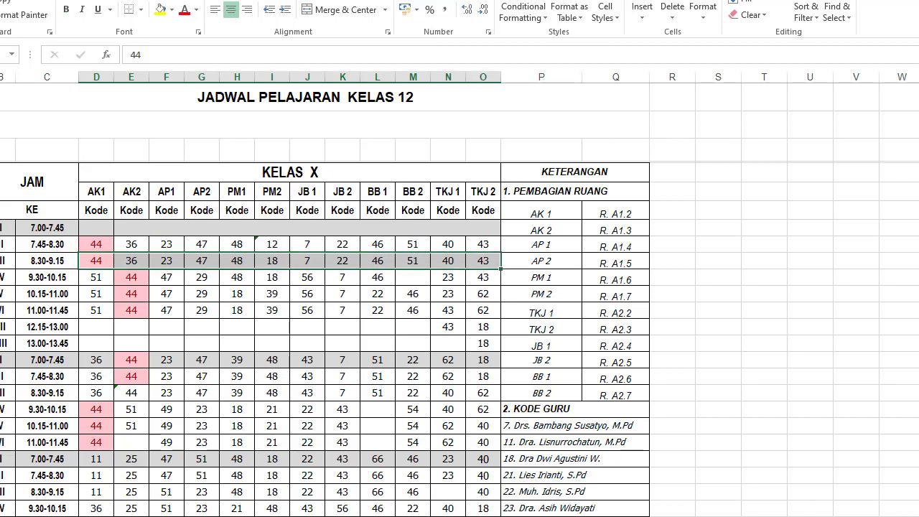
pyautogui.scroll(-15, 460, 299)
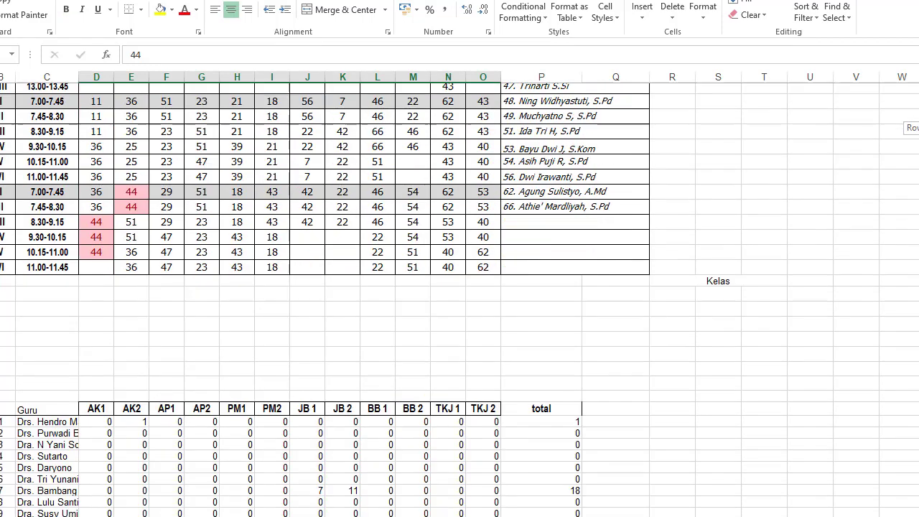
pyautogui.scroll(-1, 460, 299)
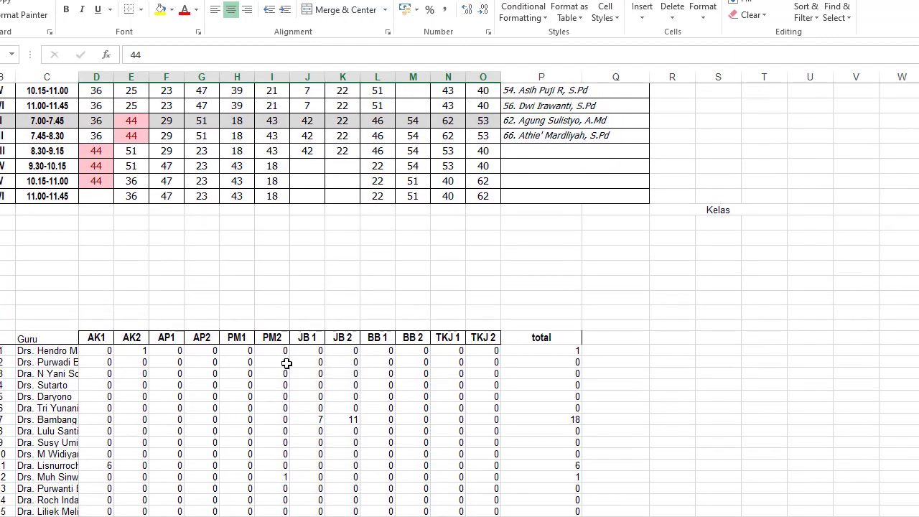
pyautogui.click(109, 358)
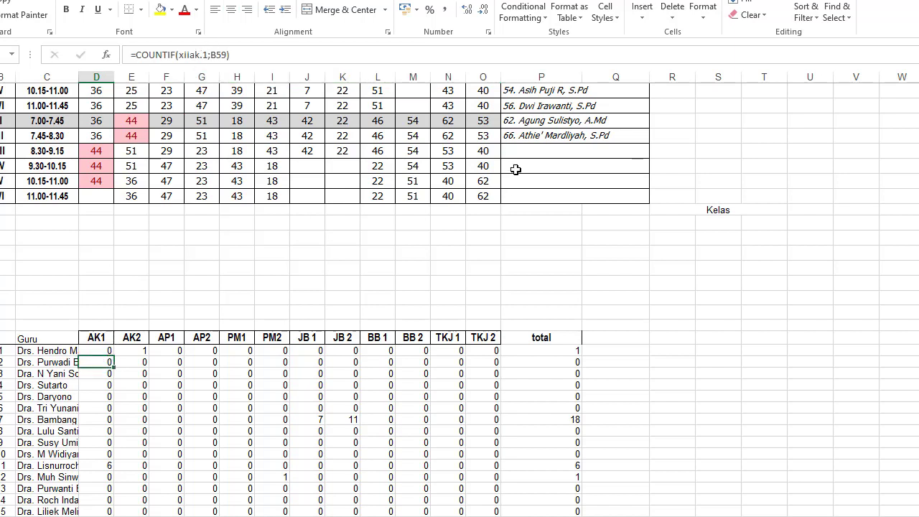
pyautogui.scroll(1, 460, 300)
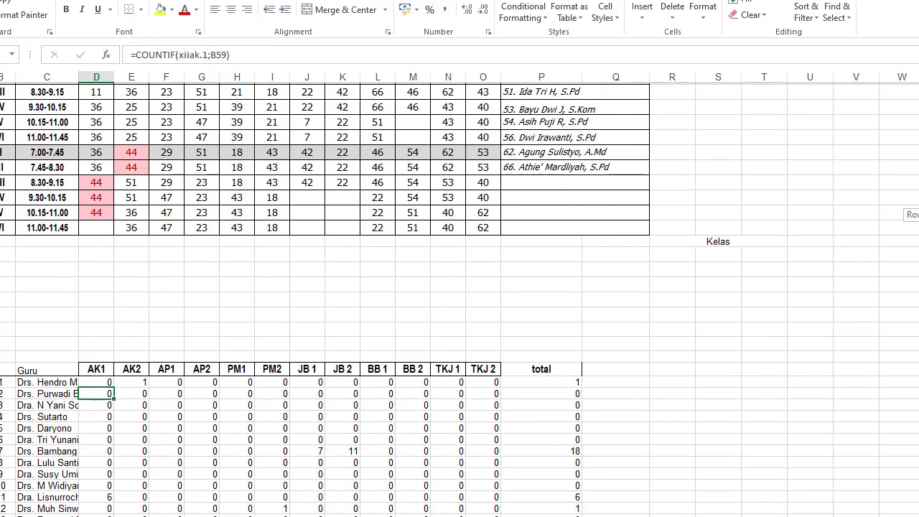
pyautogui.click(103, 381)
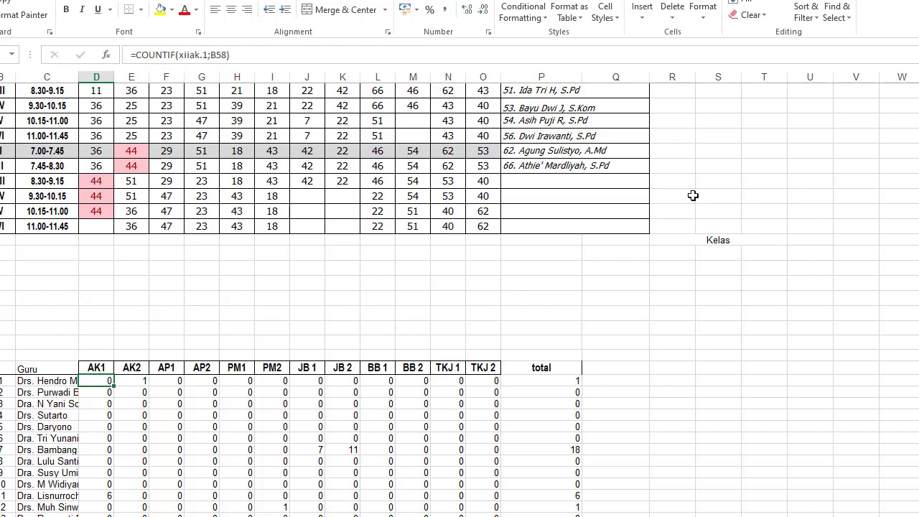
pyautogui.scroll(15, 460, 299)
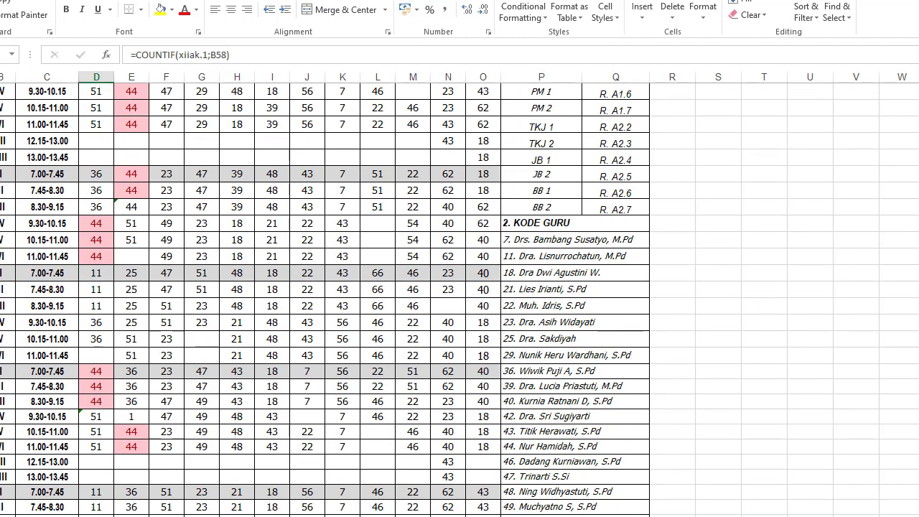
pyautogui.scroll(3, 911, 144)
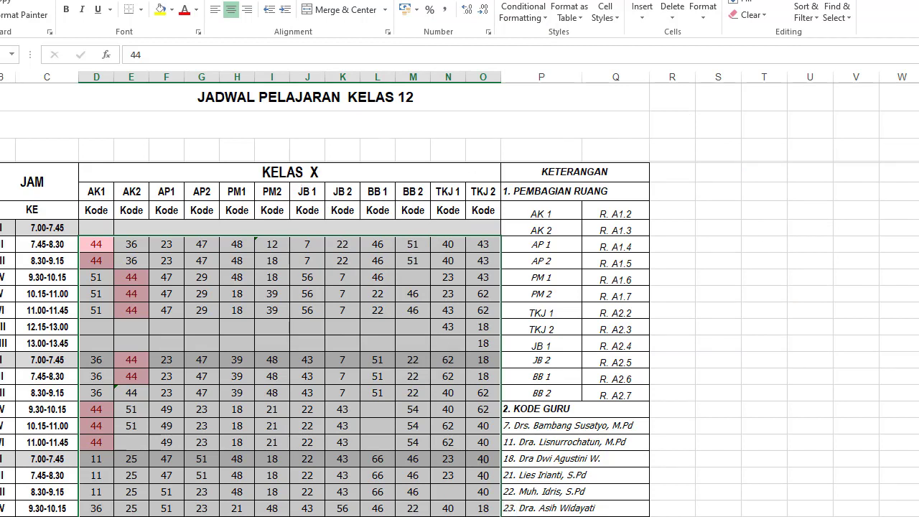
pyautogui.scroll(-2, 460, 301)
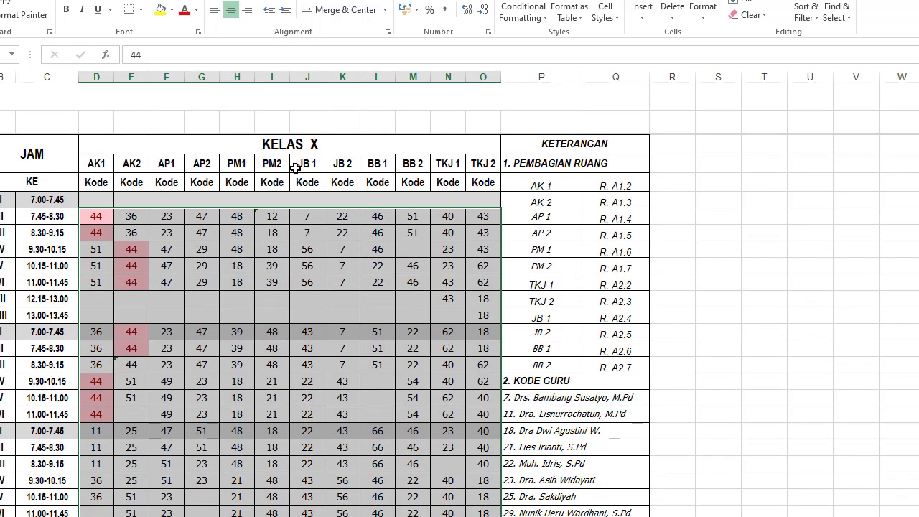
pyautogui.click(103, 166)
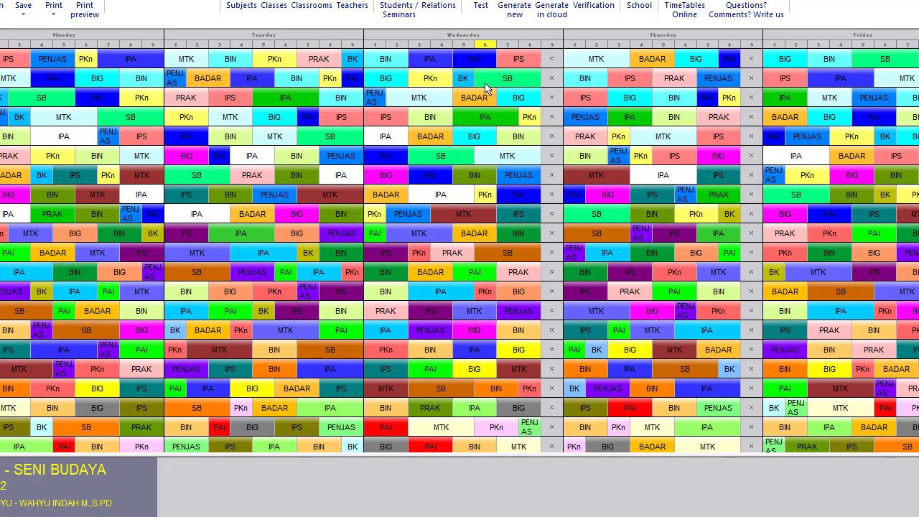
# Step: In aSc TimeTables, generate a new whole timetable with relaxation allowed and accept the completed generation
pyautogui.click(528, 6)
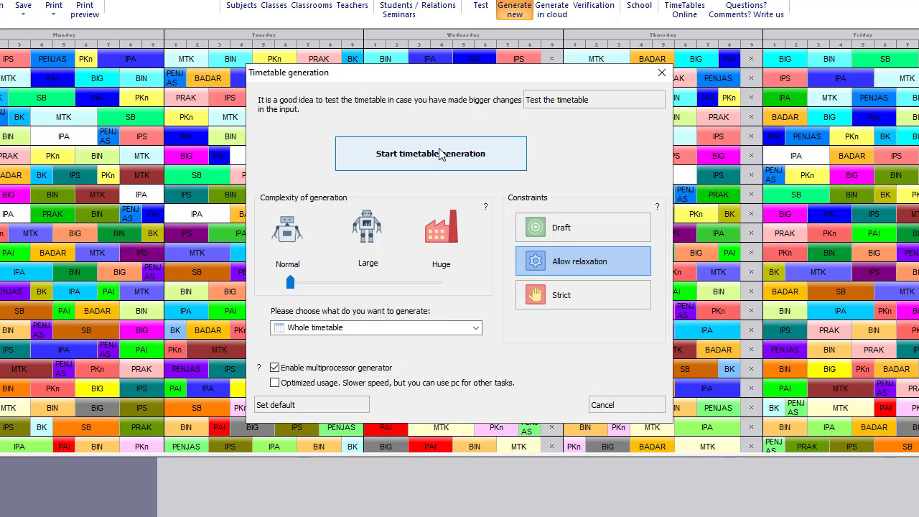
pyautogui.click(439, 149)
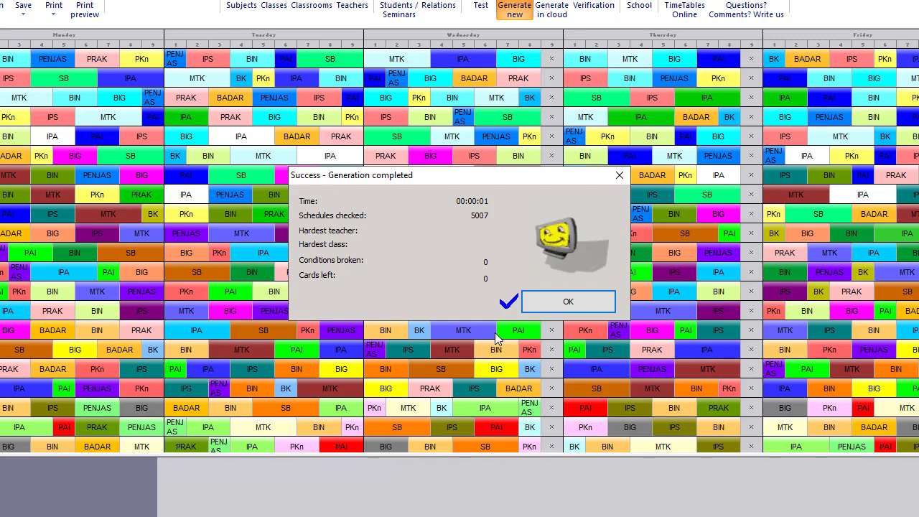
pyautogui.click(546, 307)
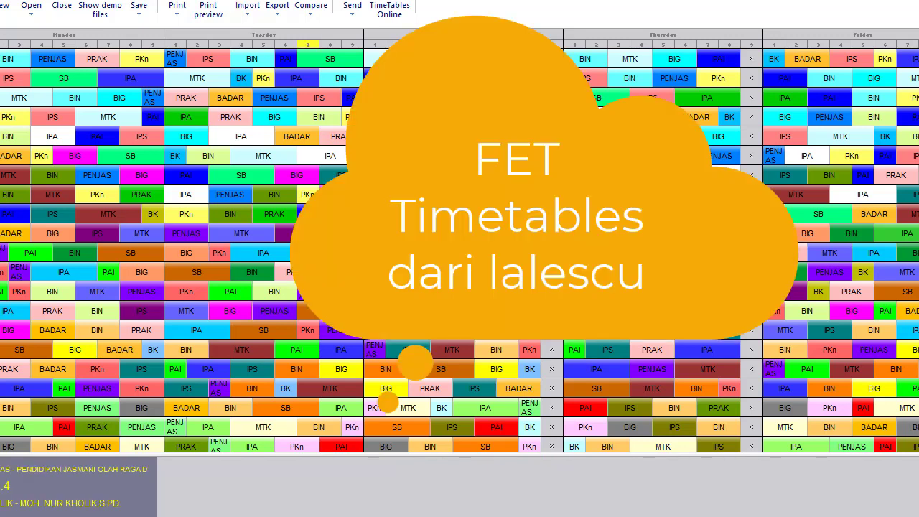
# Step: Pick up the BIN lesson card from Monday's early periods in the first class row and place it back on Monday
pyautogui.click(611, 406)
pyautogui.click(575, 446)
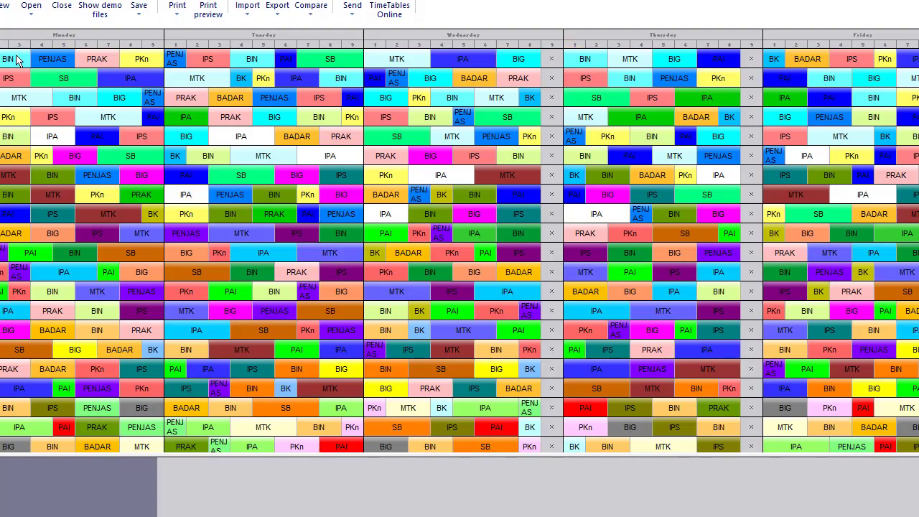
pyautogui.moveTo(18, 61)
pyautogui.mouseDown()
pyautogui.moveTo(47, 58)
pyautogui.moveTo(2, 59)
pyautogui.mouseUp()
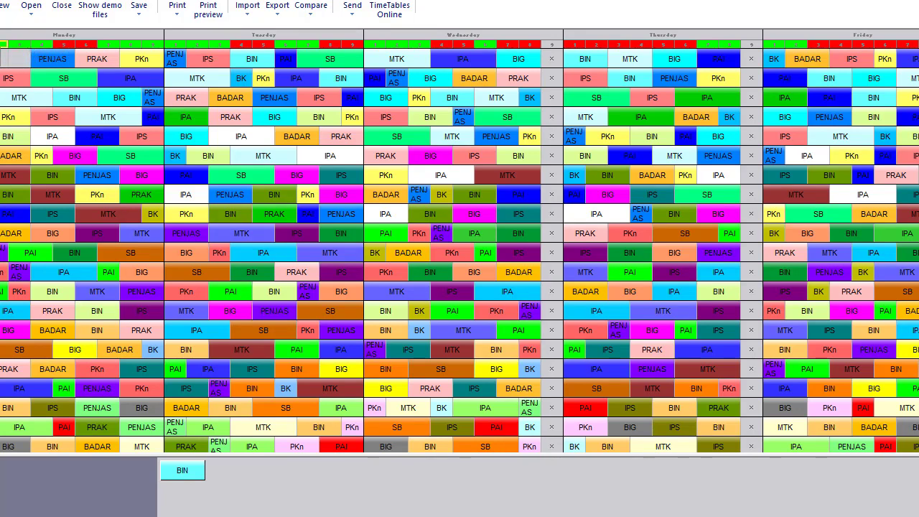
pyautogui.click(4, 57)
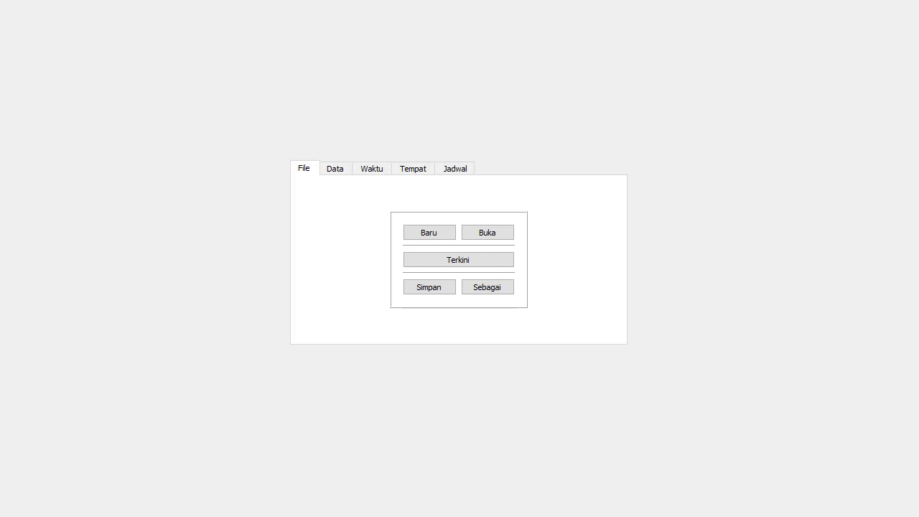
# Step: Switch to FET and open the timetable file Jadwal Sem 1.fet
pyautogui.hotkey('alt', 'f')
pyautogui.press('Down')
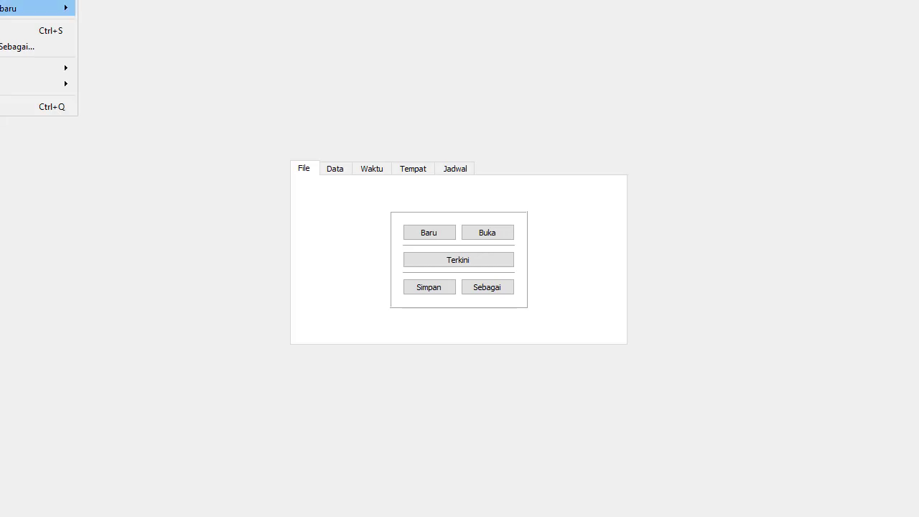
pyautogui.press('Right')
pyautogui.press('Left')
pyautogui.press('Escape')
pyautogui.hotkey('ctrl', 'o')
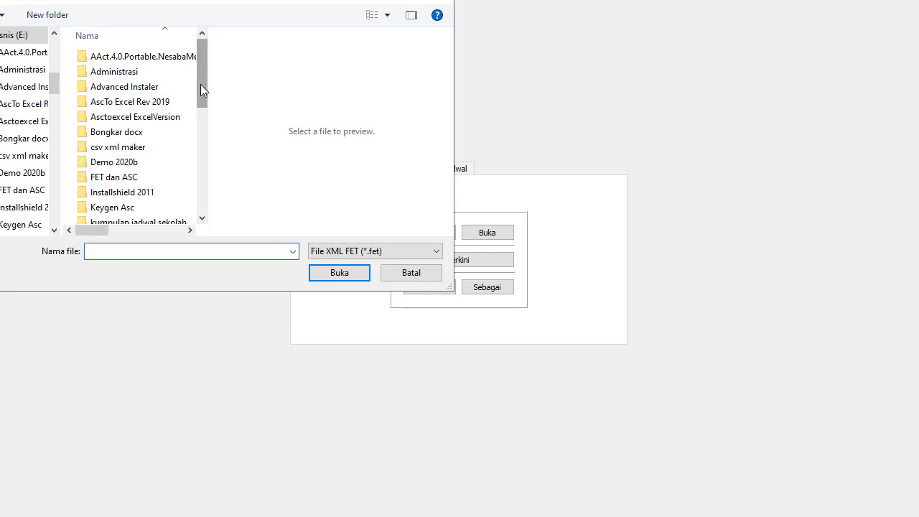
pyautogui.moveTo(201, 87); pyautogui.dragTo(183, 203)
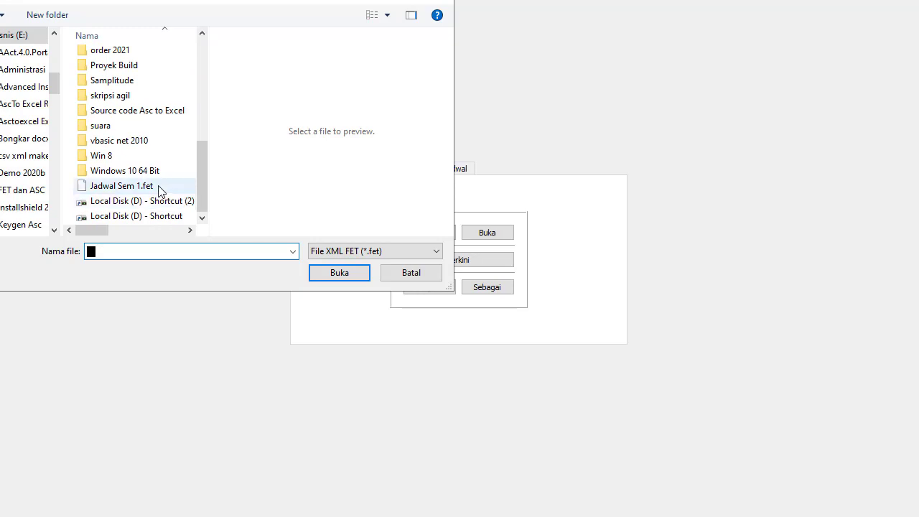
pyautogui.doubleClick(122, 186)
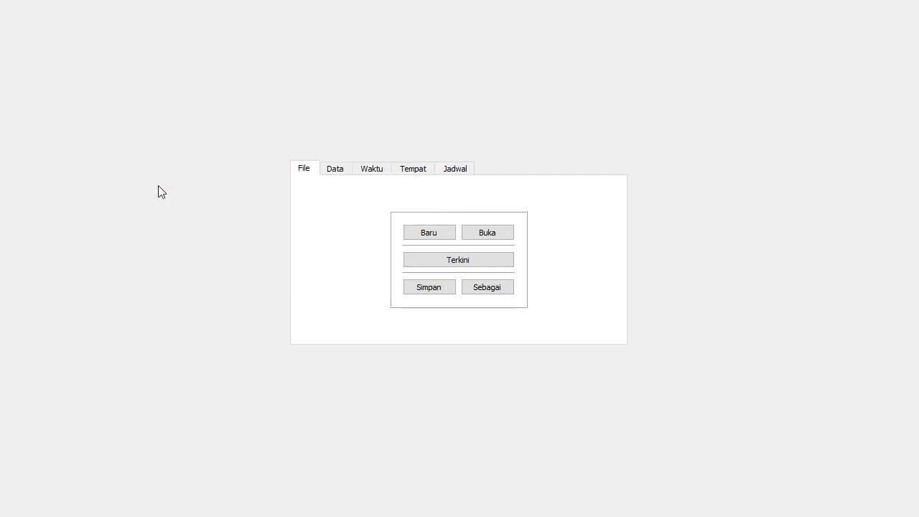
# Step: Review the teacher list (Guru) and the student class list (Kelas) in the timetable data
pyautogui.click(330, 173)
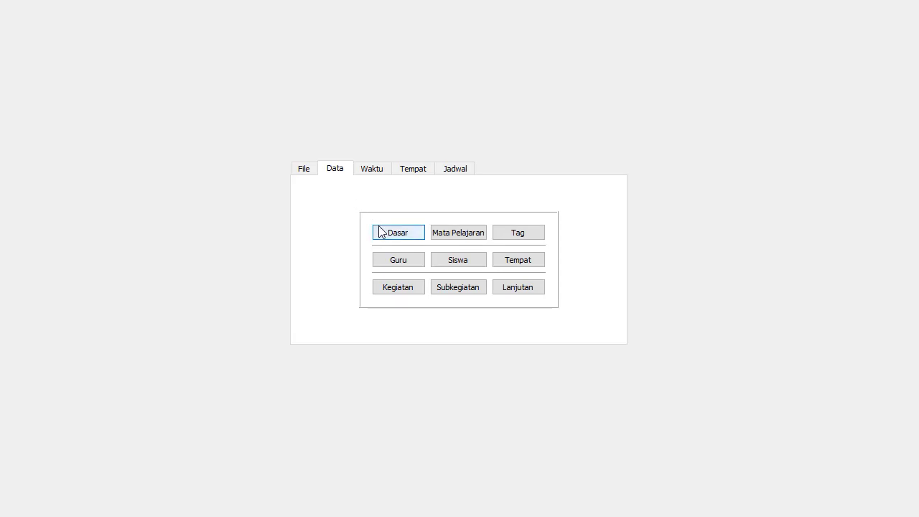
pyautogui.click(411, 264)
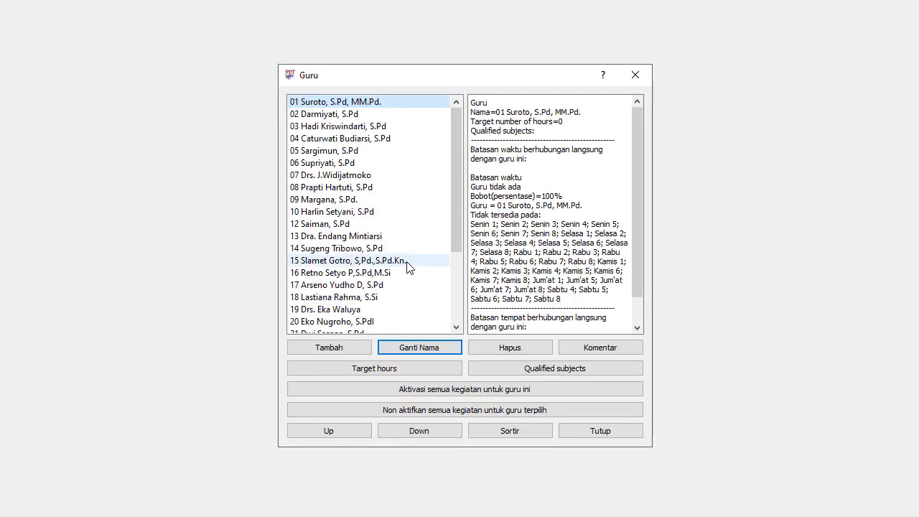
pyautogui.click(636, 75)
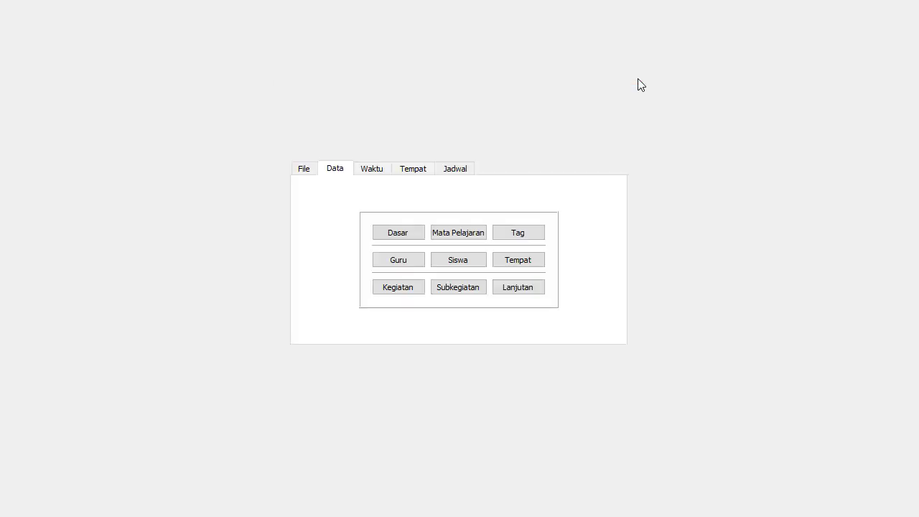
pyautogui.click(454, 260)
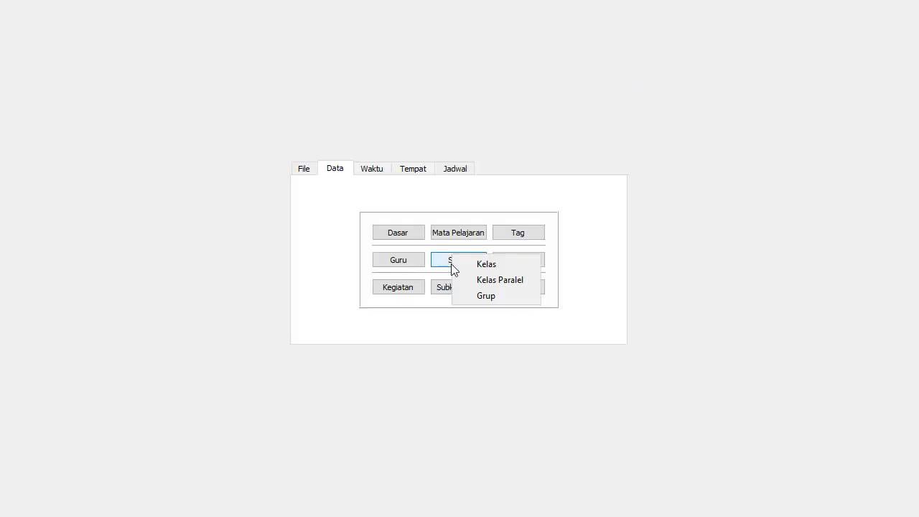
pyautogui.click(482, 269)
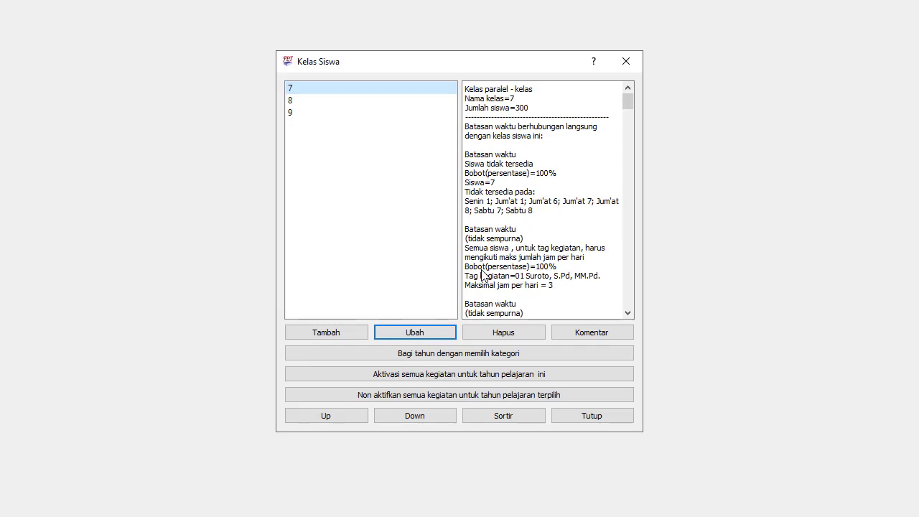
pyautogui.click(607, 418)
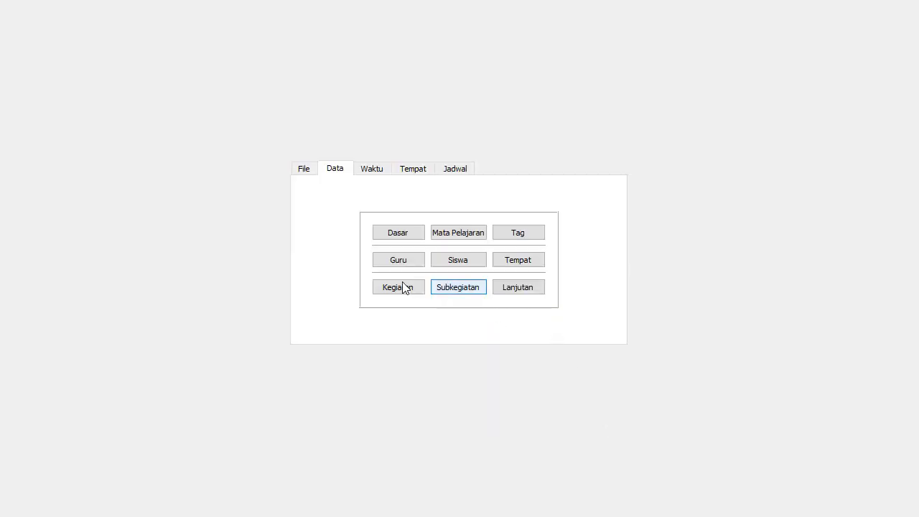
# Step: Look through the list of teaching activities (Kegiatan) with their teachers, subjects and classes
pyautogui.click(399, 287)
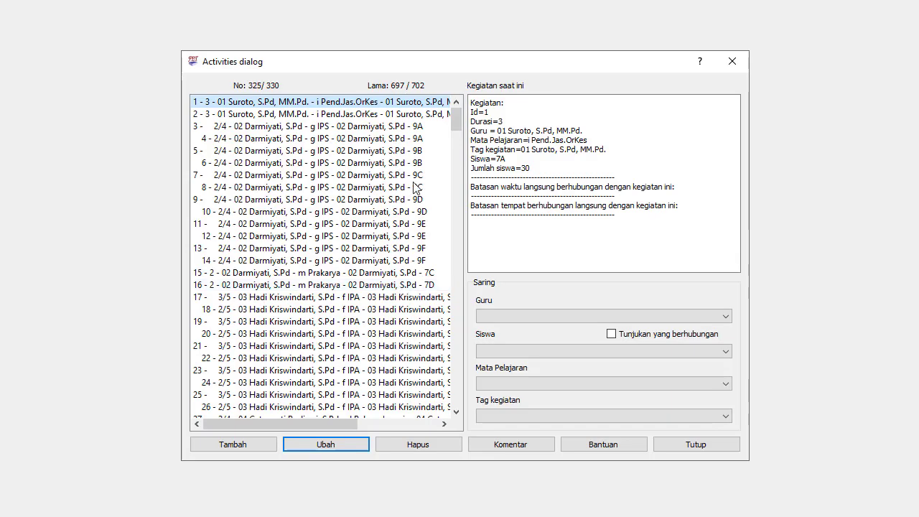
pyautogui.scroll(-20, 444, 238)
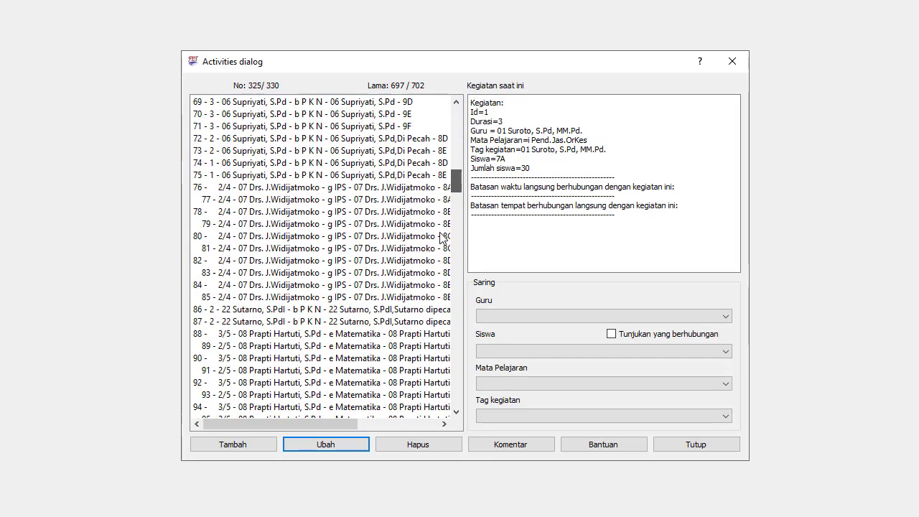
pyautogui.click(681, 446)
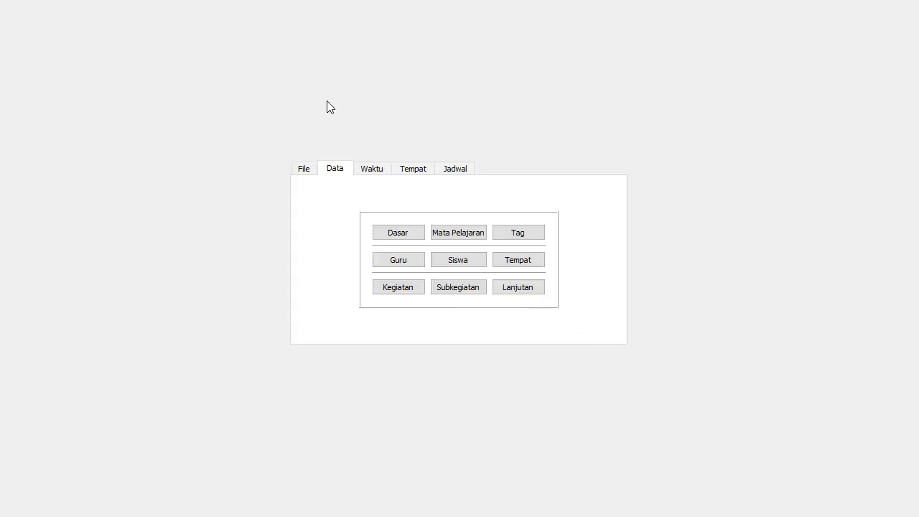
# Step: Start generating a new timetable, skipping the remaining inactive-activity notices, accepting the optimization tip and agreeing to continue with the slow constraints
pyautogui.hotkey('alt', 'j')
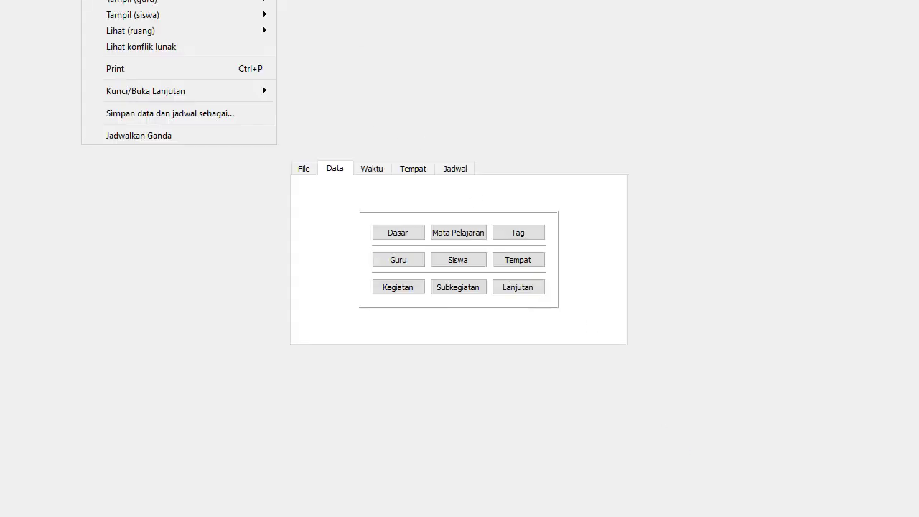
pyautogui.press('Return')
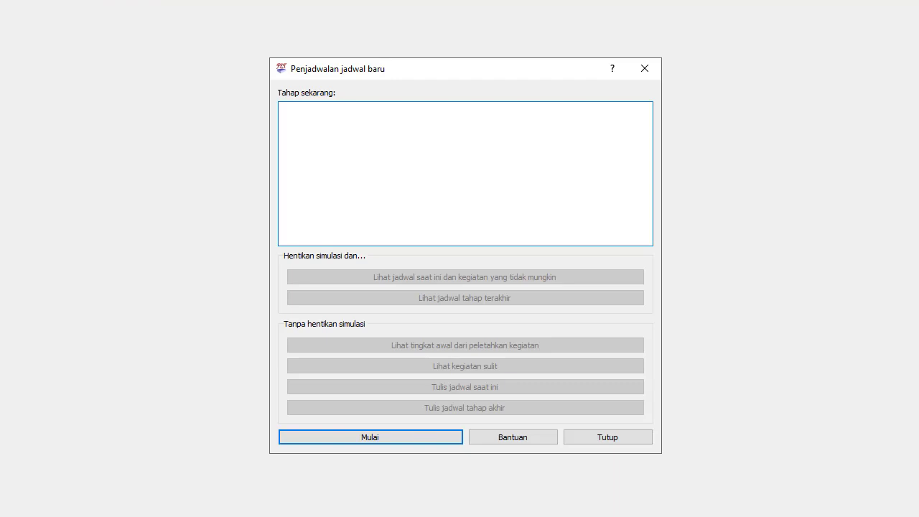
pyautogui.click(394, 440)
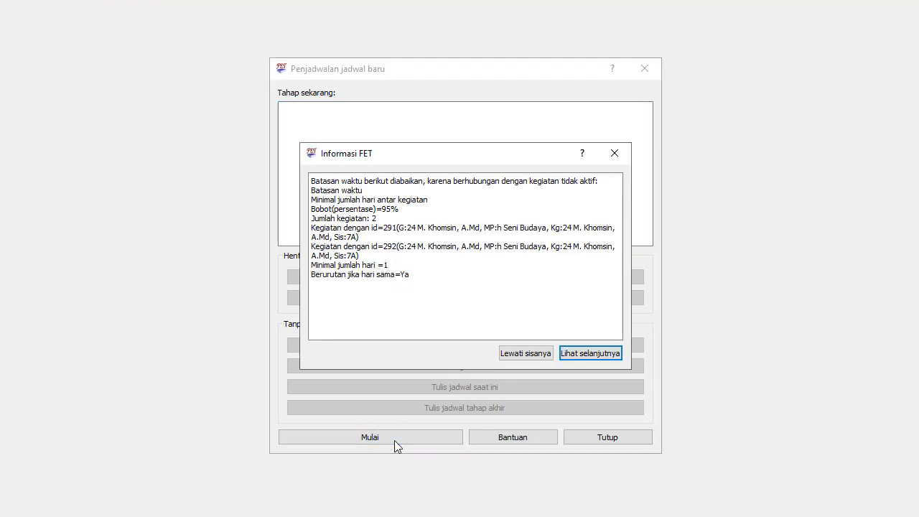
pyautogui.click(549, 357)
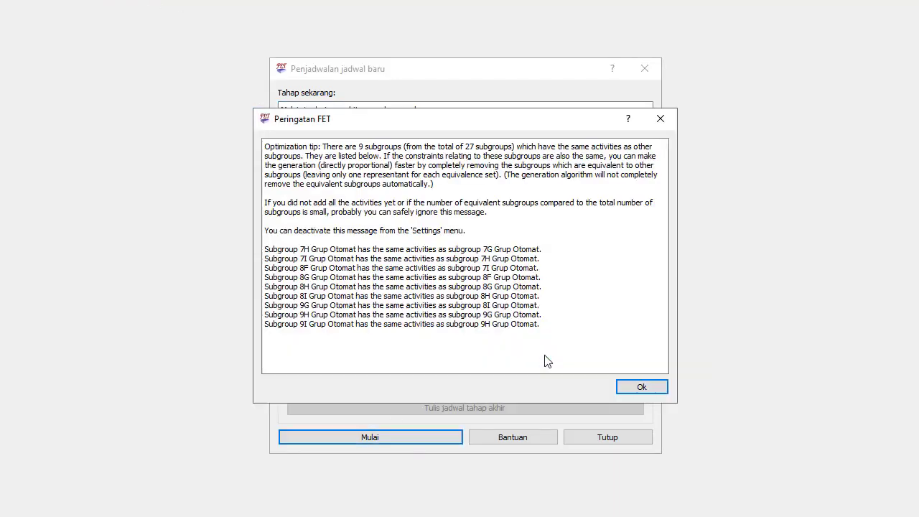
pyautogui.click(647, 387)
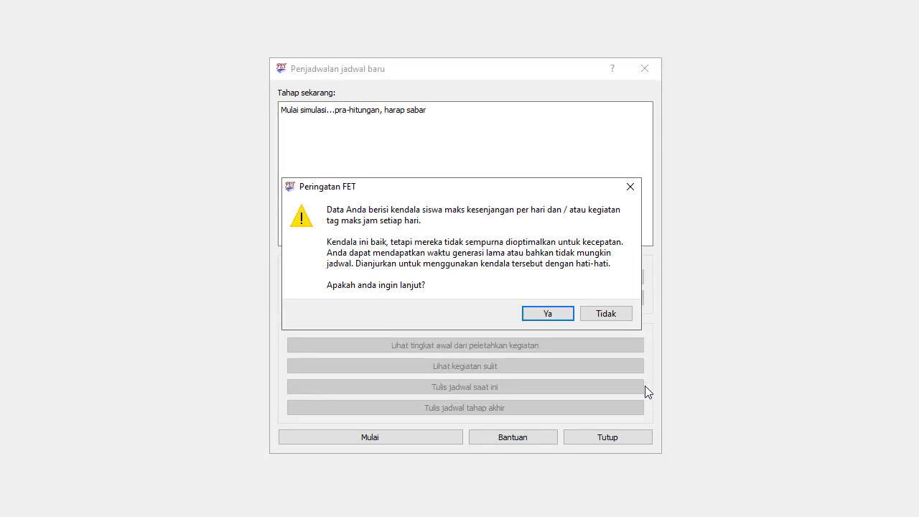
pyautogui.click(547, 314)
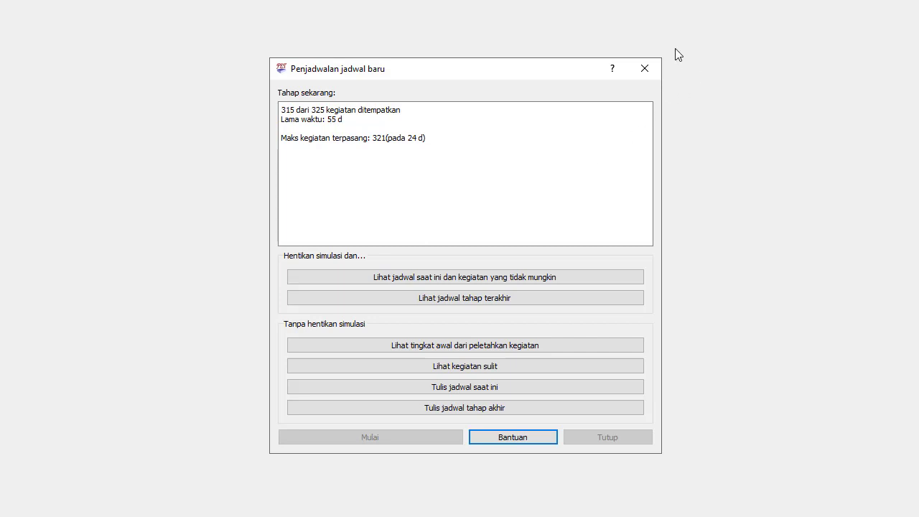
# Step: Stop the timetable generation, dismiss its report, and view the teachers' timetable (Guru) with days horizontal
pyautogui.click(644, 70)
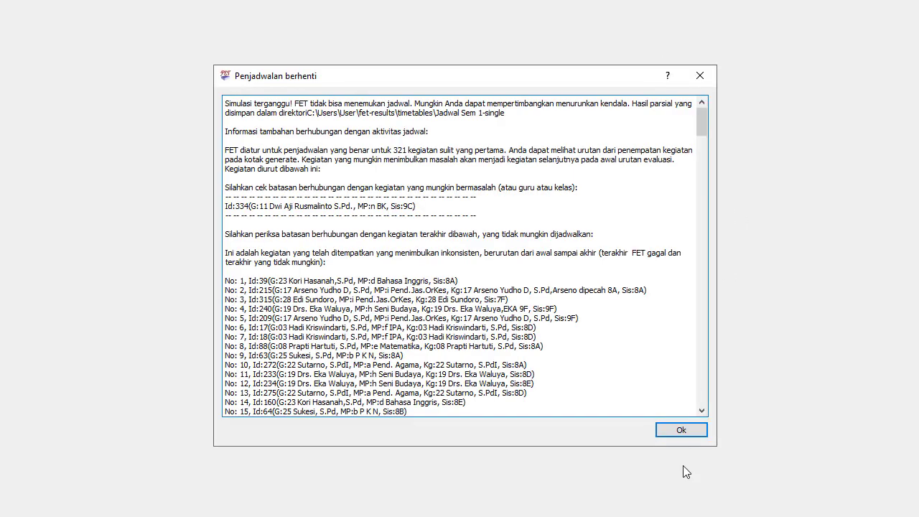
pyautogui.click(677, 429)
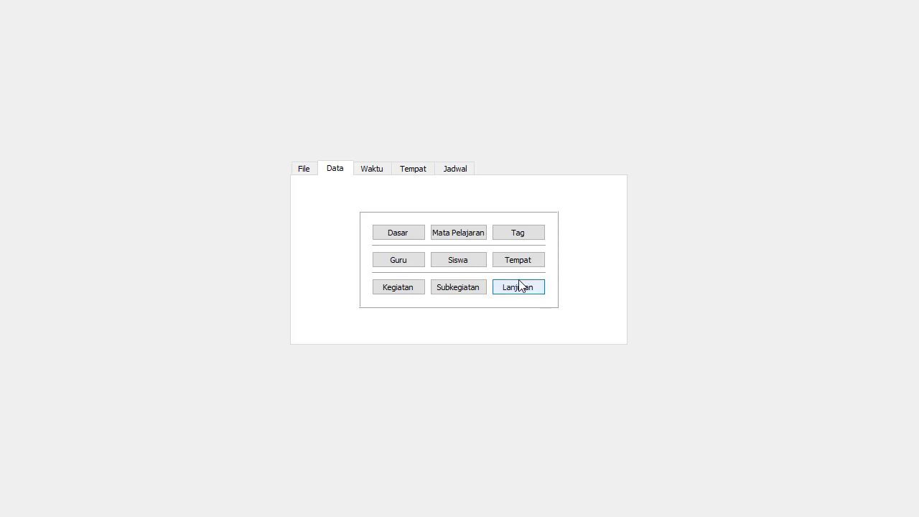
pyautogui.click(468, 169)
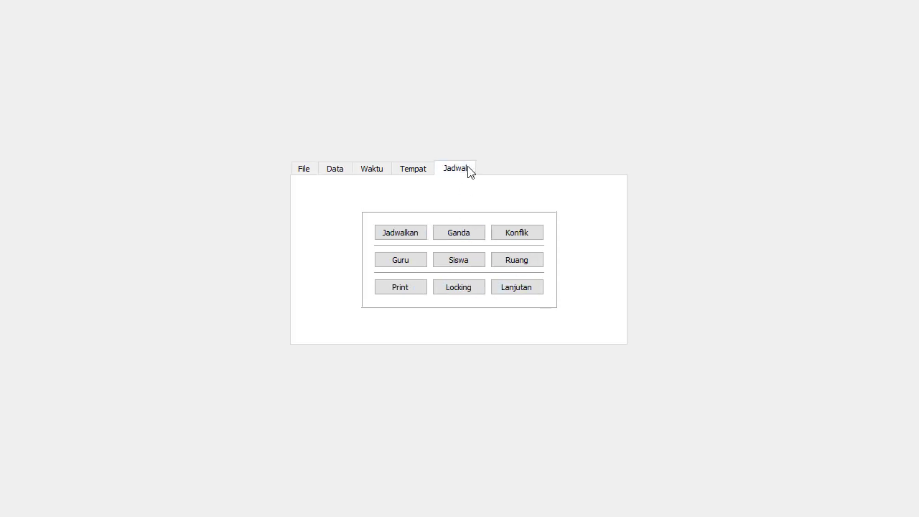
pyautogui.click(403, 265)
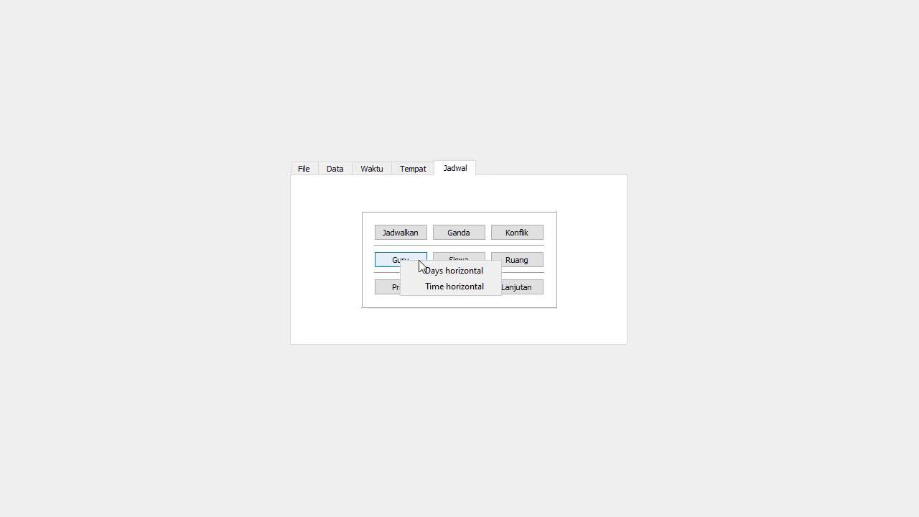
pyautogui.click(458, 270)
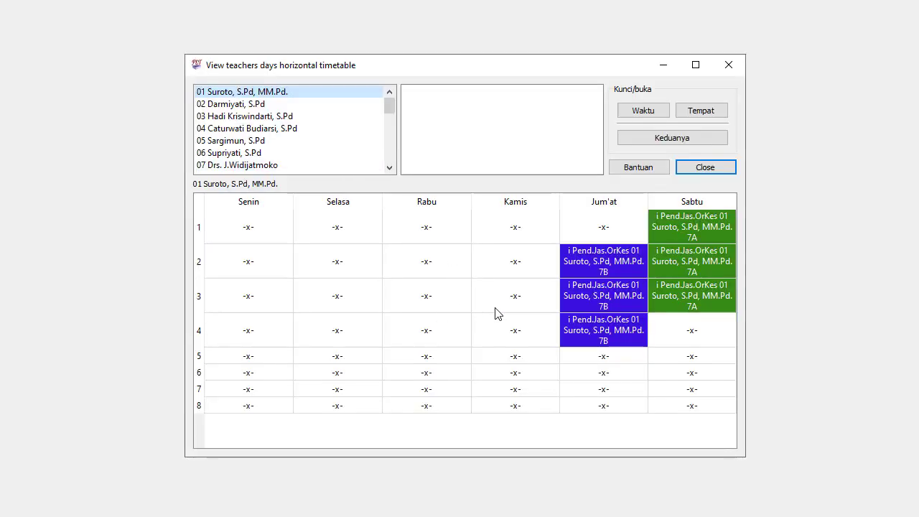
pyautogui.click(718, 173)
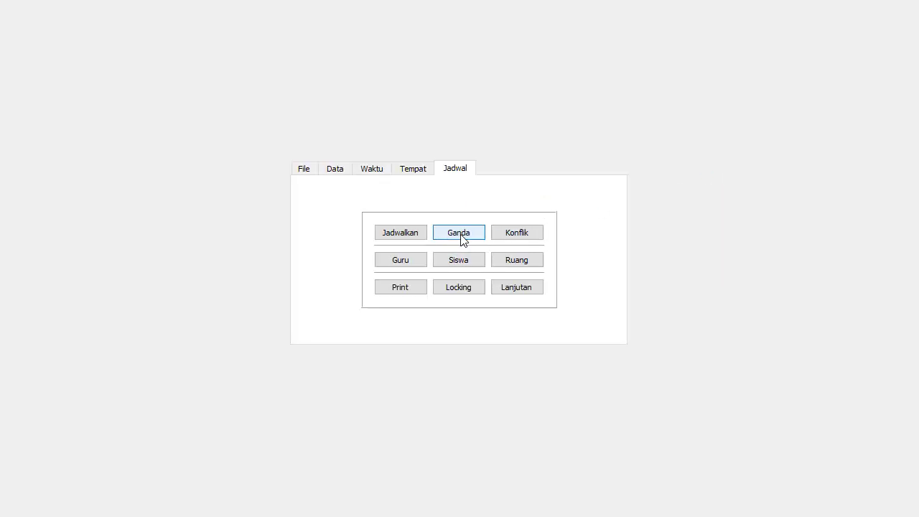
# Step: View the students' timetable (Siswa) with days horizontal, going through classes 7A to 7D
pyautogui.click(443, 267)
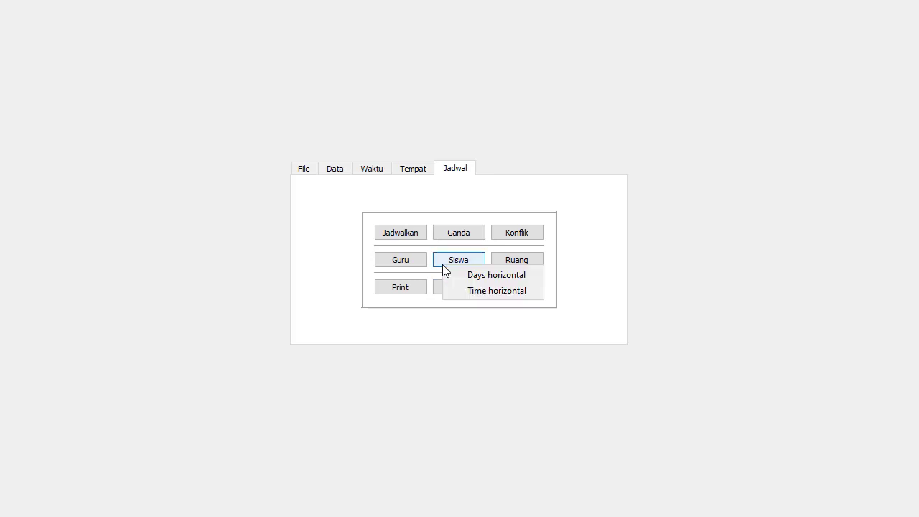
pyautogui.click(484, 278)
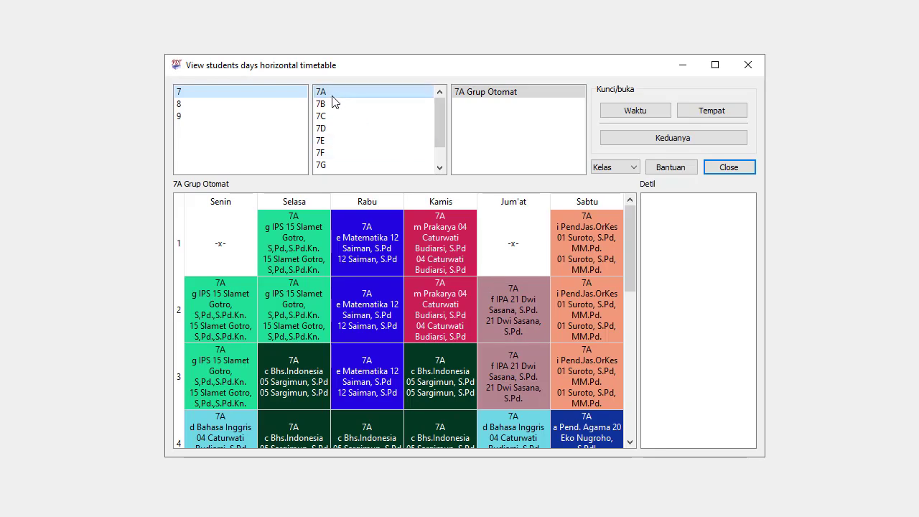
pyautogui.click(332, 105)
pyautogui.click(321, 117)
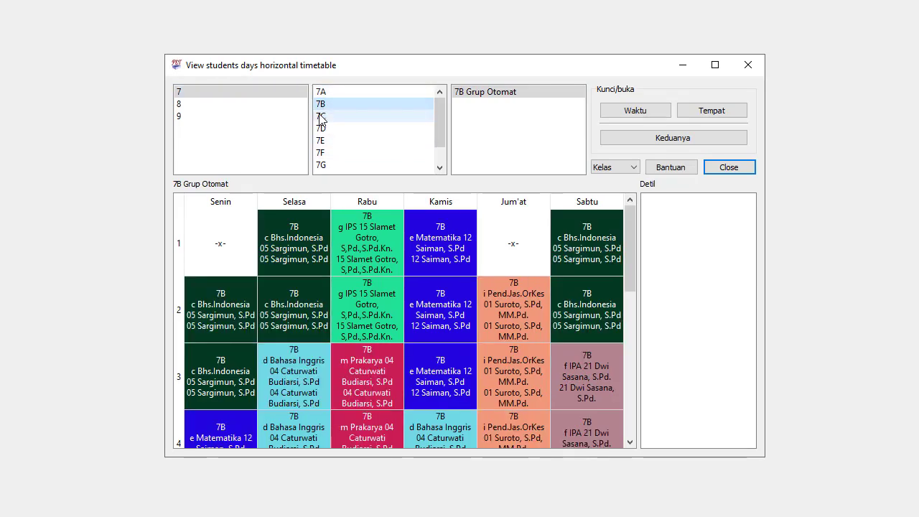
pyautogui.click(322, 128)
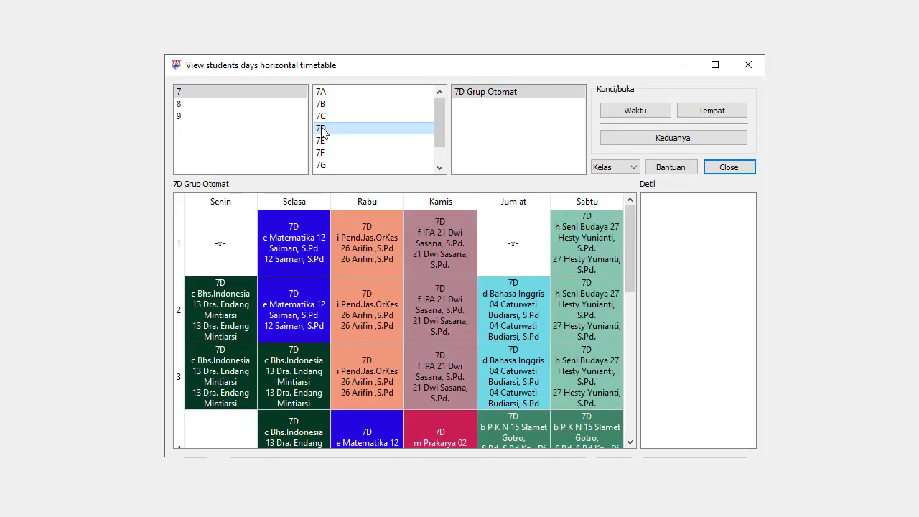
pyautogui.click(747, 170)
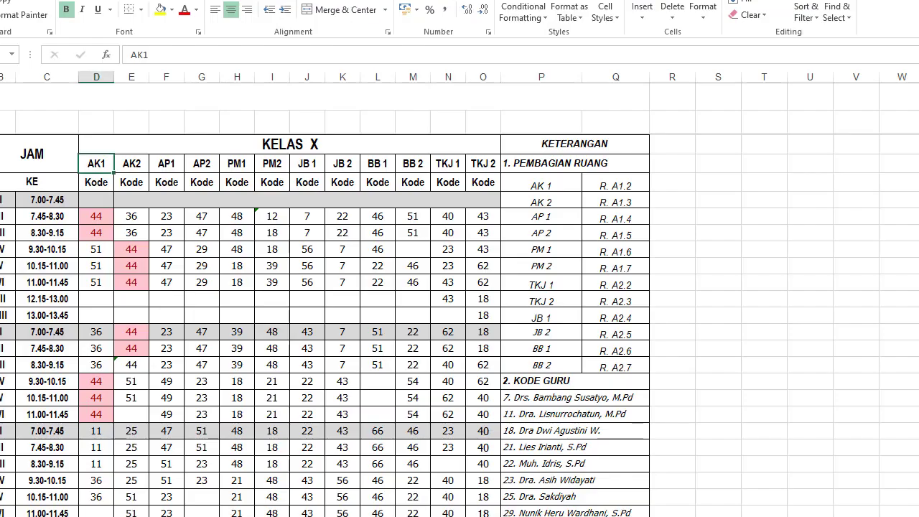
# Step: Switch to aSc TimeTables and review the condition options for a new card relationship without adding one
pyautogui.click(388, 481)
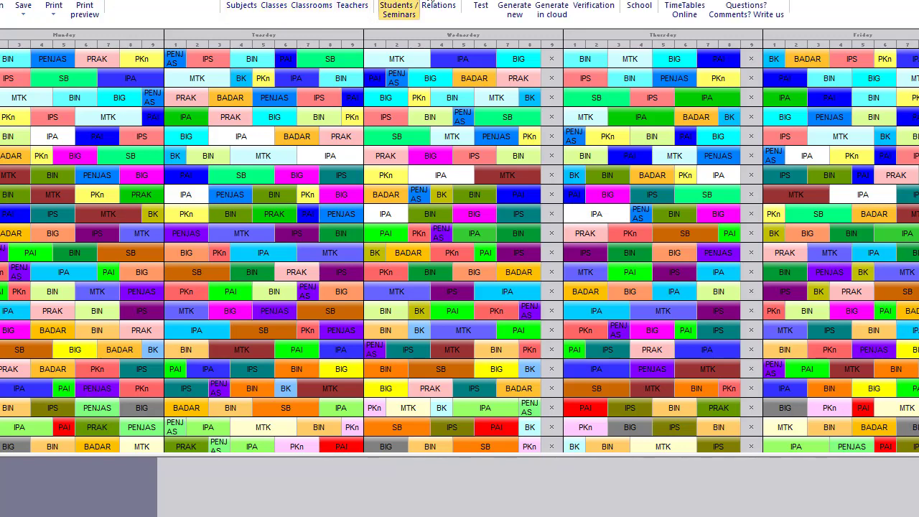
pyautogui.click(447, 4)
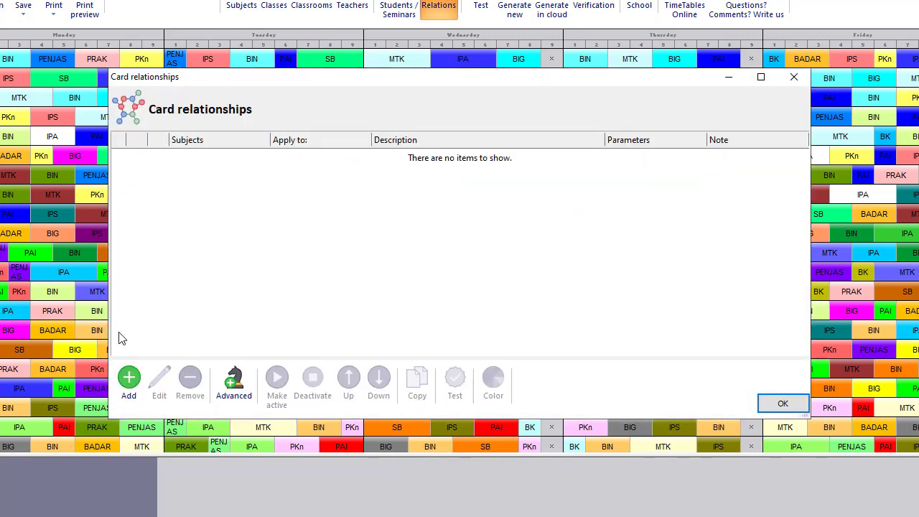
pyautogui.click(125, 391)
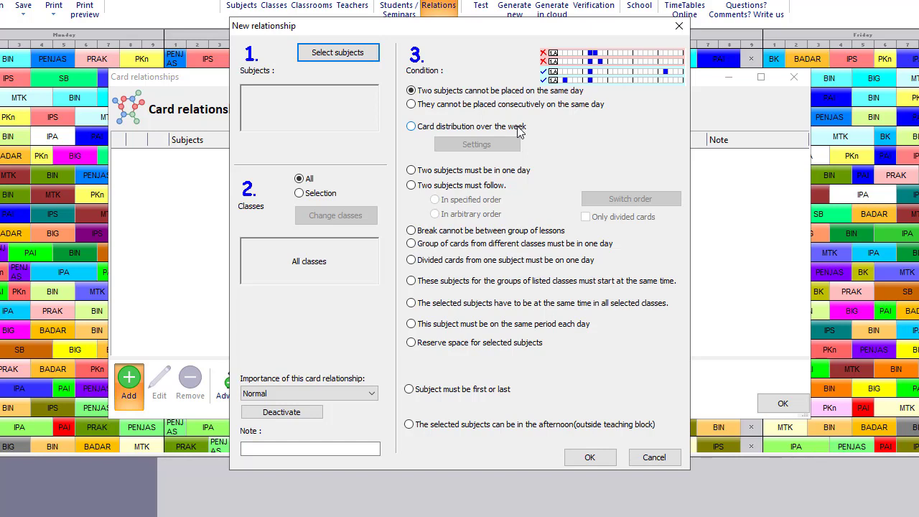
pyautogui.click(653, 457)
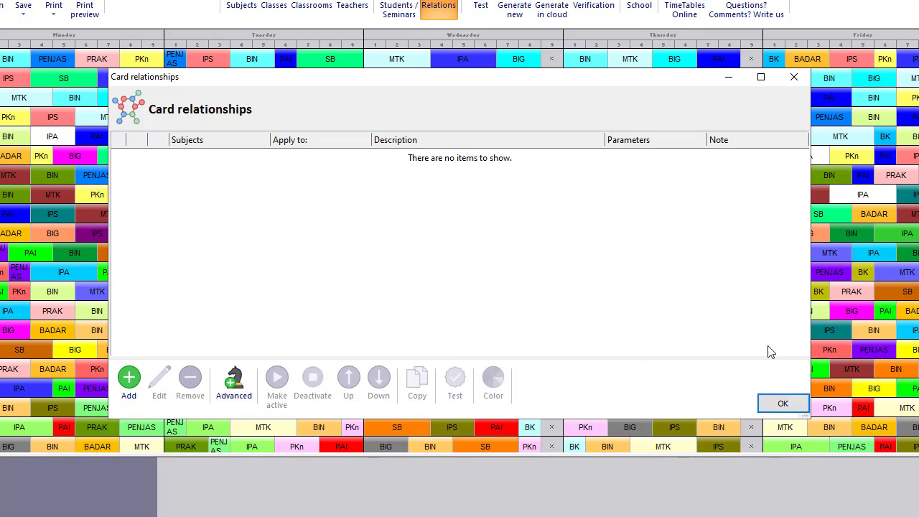
pyautogui.click(795, 79)
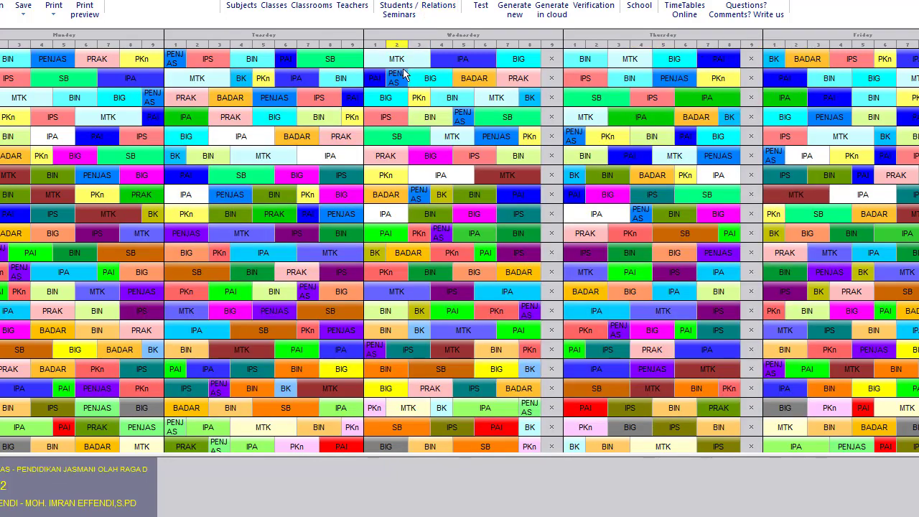